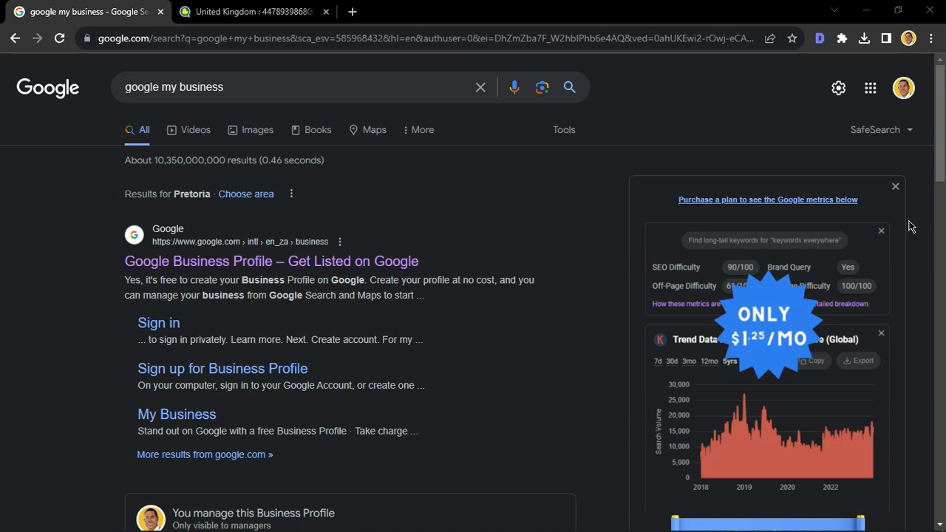
# Step: Open the Google Business Profile site from the search results, sign in, and start adding a new Business Profile
pyautogui.click(894, 187)
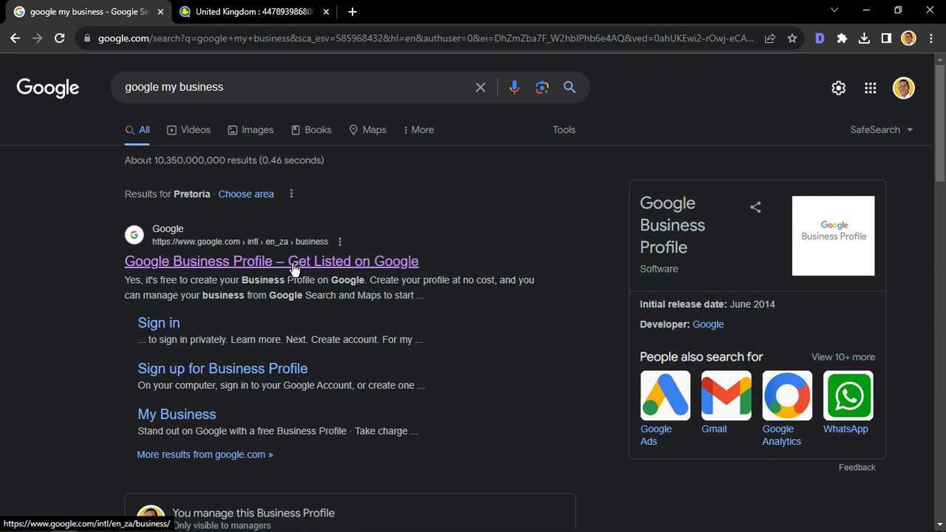
pyautogui.click(245, 263)
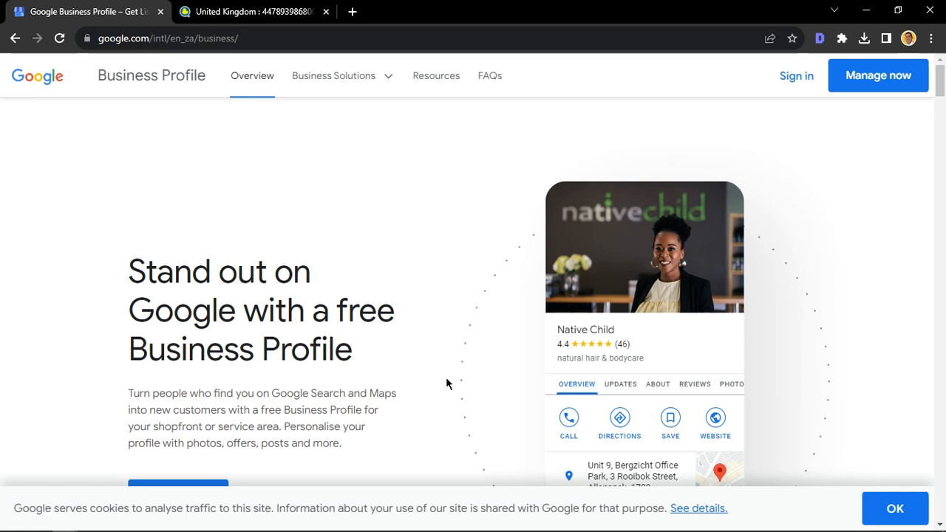
pyautogui.click(798, 79)
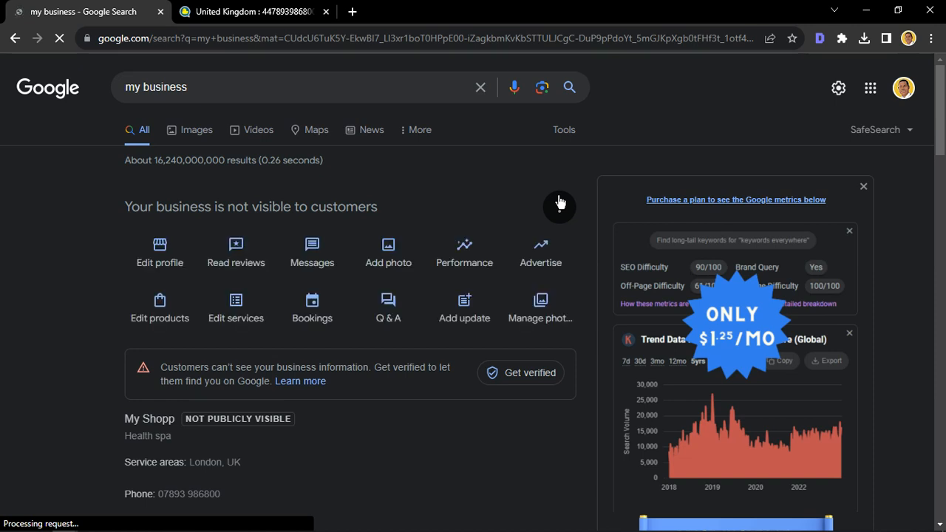
pyautogui.click(559, 207)
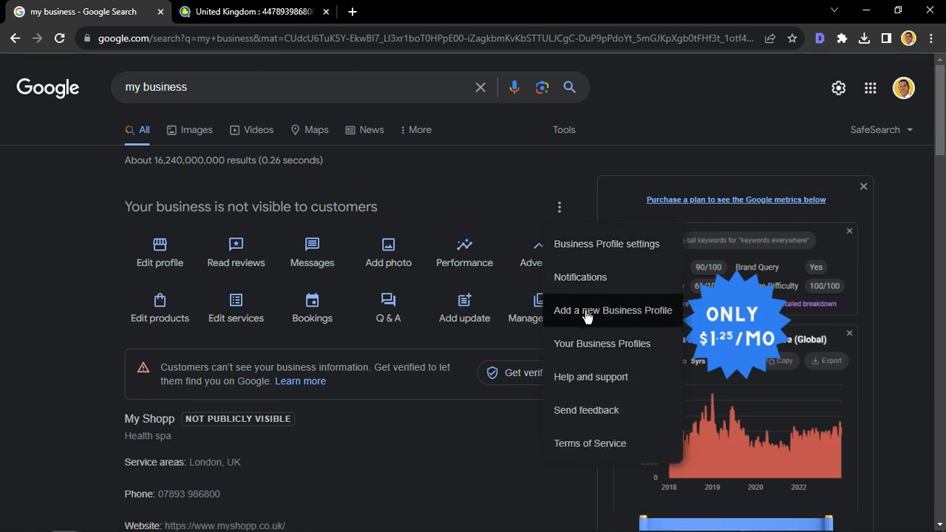
pyautogui.click(587, 316)
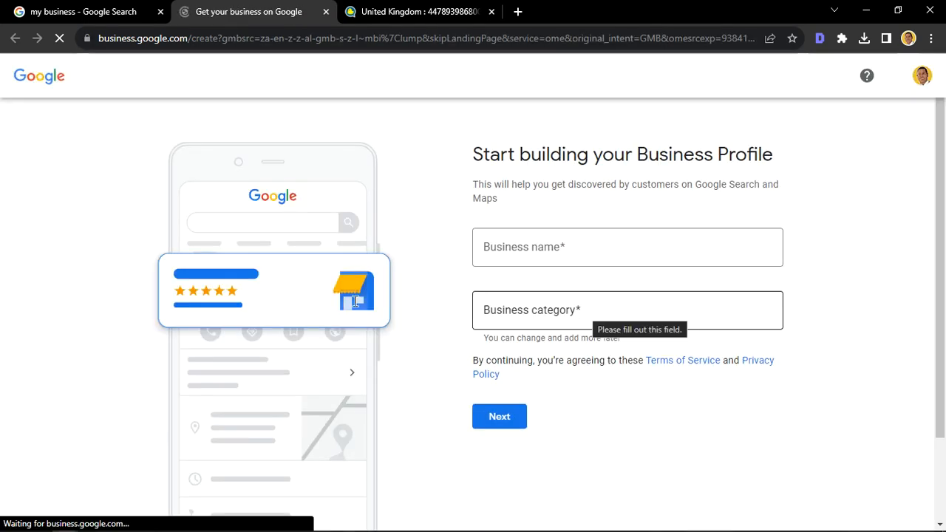
# Step: Set the business name to Demo Shopp, choosing the suggestion that creates a business with this name
pyautogui.click(507, 248)
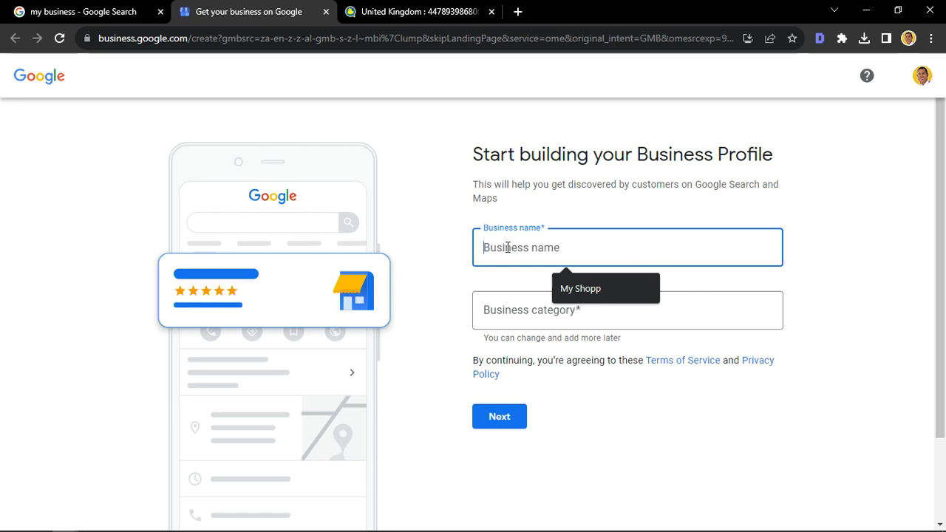
pyautogui.write('Demo S')
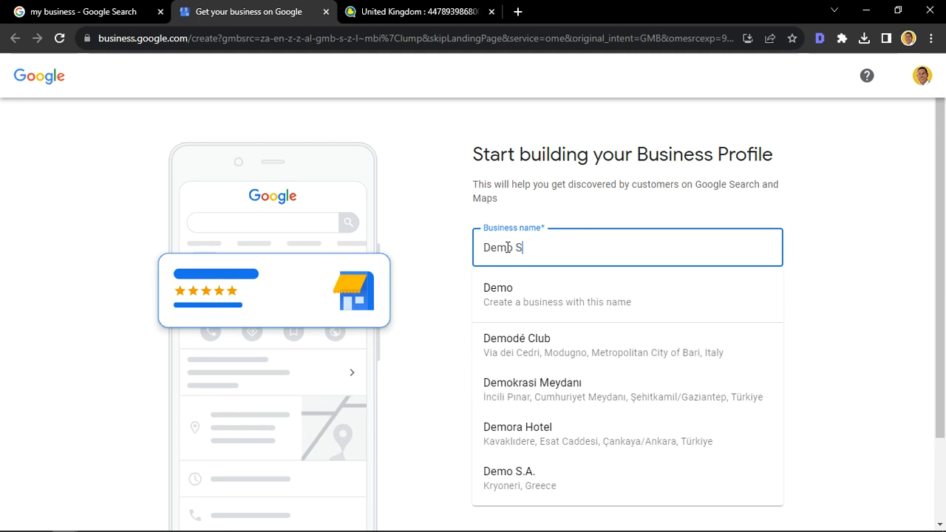
pyautogui.write('hopp')
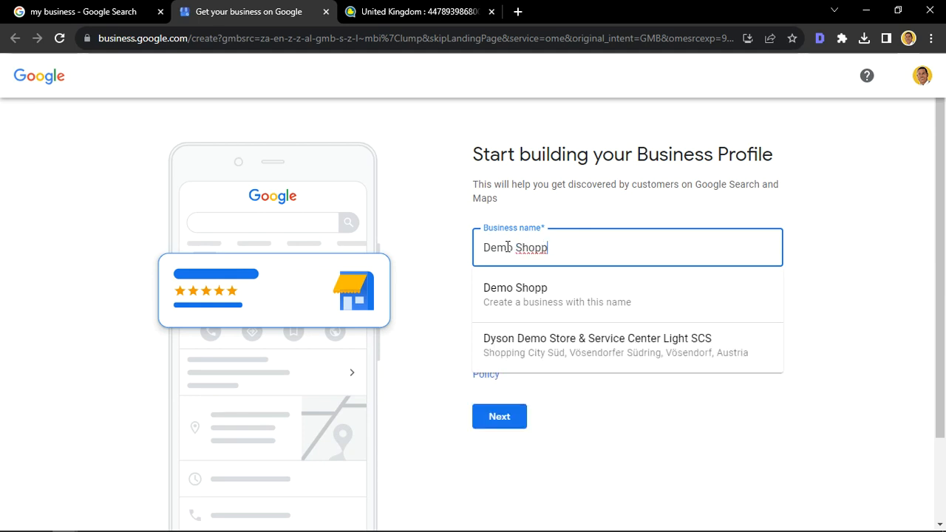
pyautogui.click(498, 289)
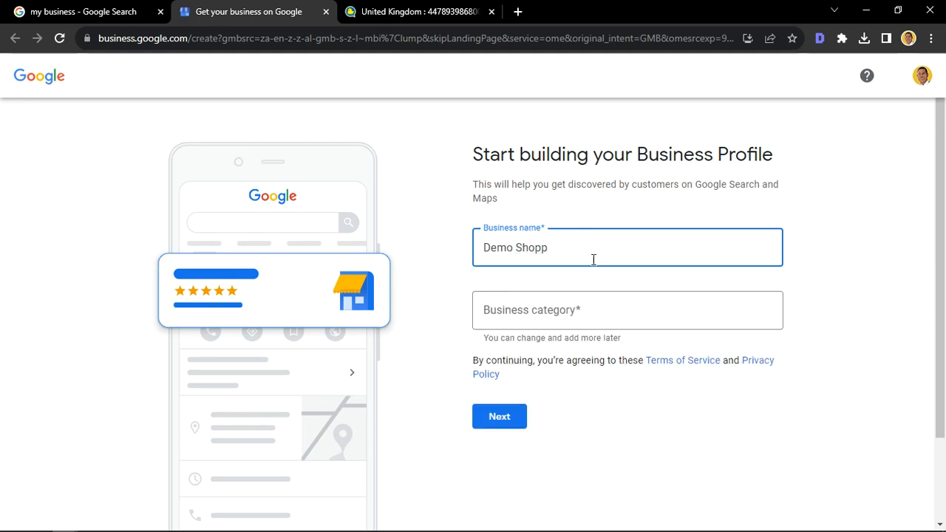
# Step: Set the business category to Hawaiian restaurant
pyautogui.click(489, 300)
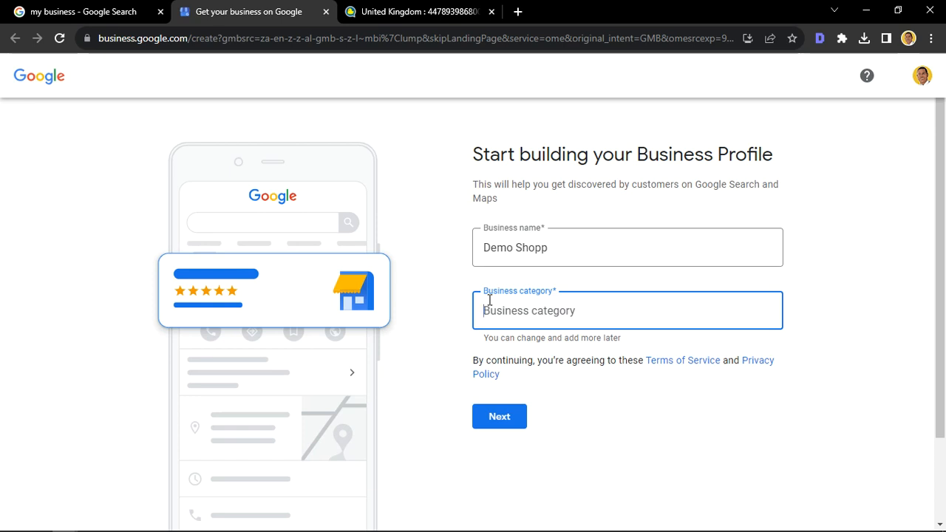
pyautogui.write('Hw')
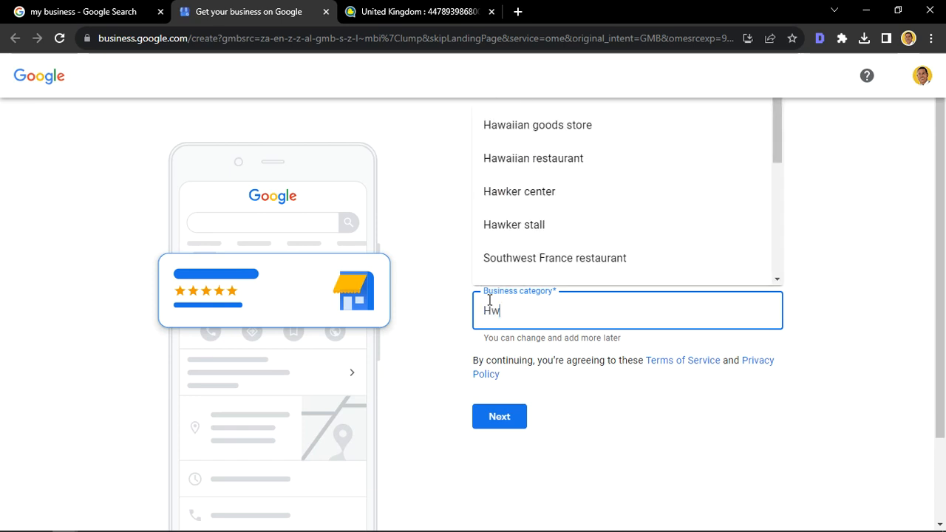
pyautogui.click(602, 158)
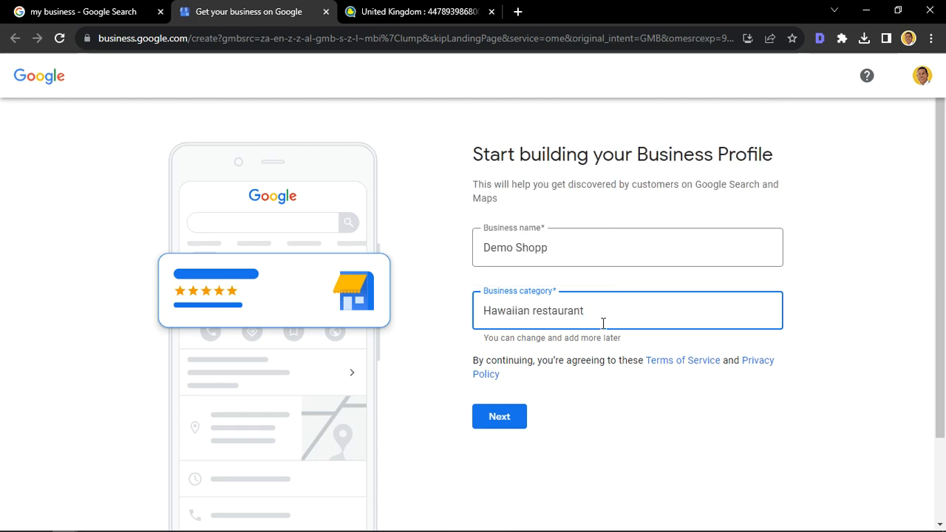
# Step: Replace the business category with Health food store and continue to the location question
pyautogui.moveTo(594, 312); pyautogui.dragTo(331, 317)
pyautogui.write('heal')
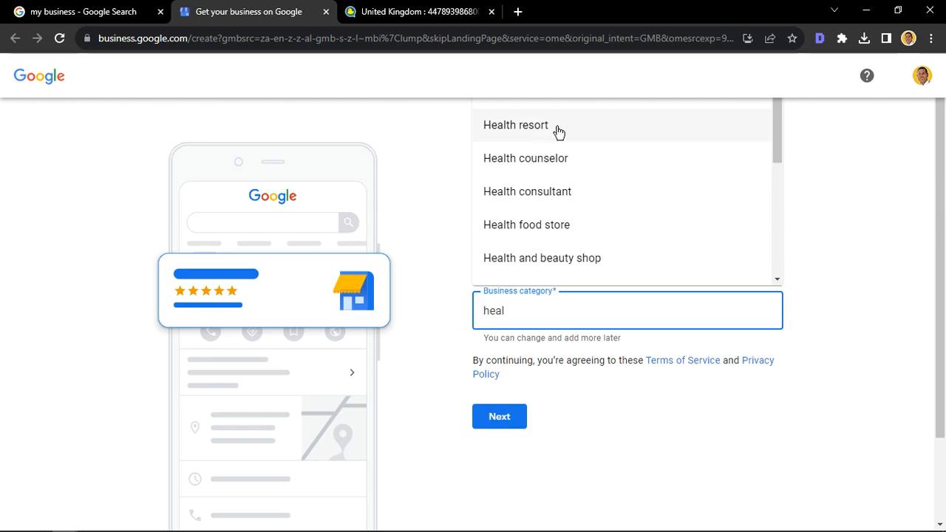
pyautogui.click(555, 222)
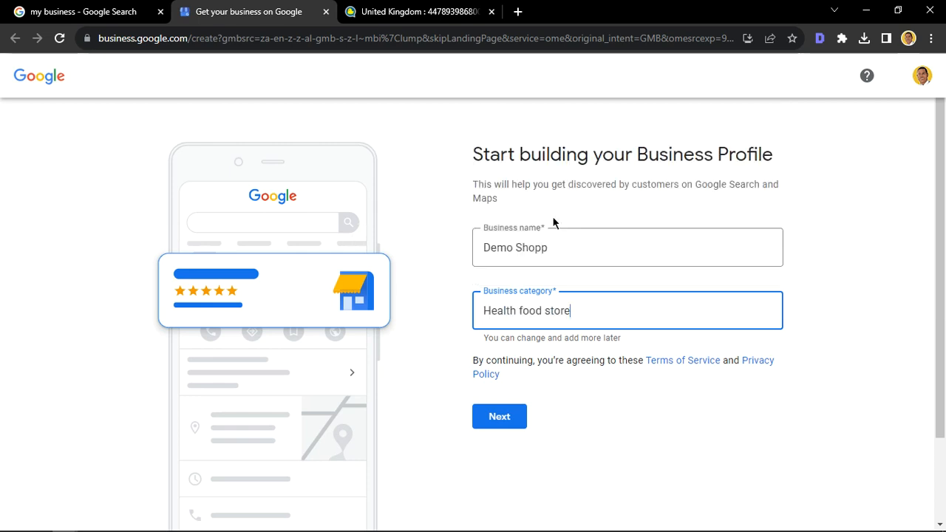
pyautogui.click(507, 417)
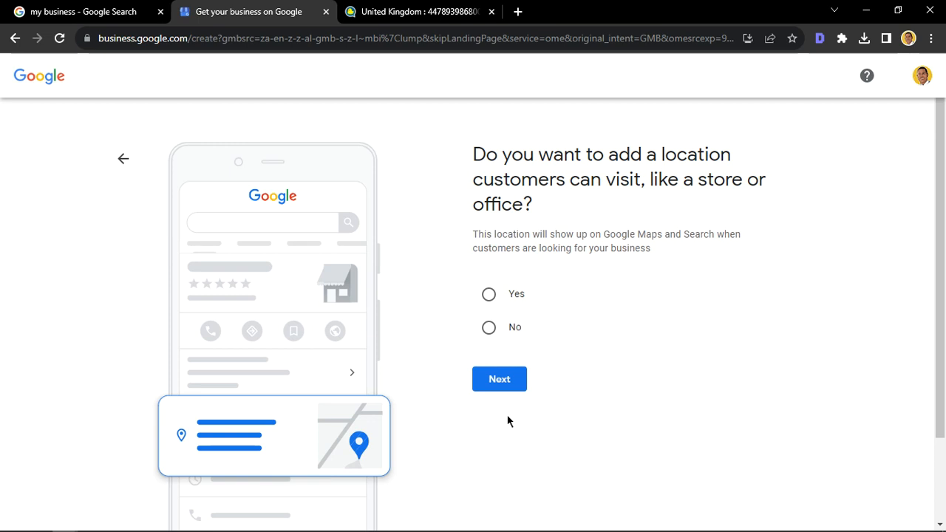
# Step: Choose to add a location customers can visit and proceed to the street address entry of the business address form
pyautogui.click(490, 293)
pyautogui.click(493, 377)
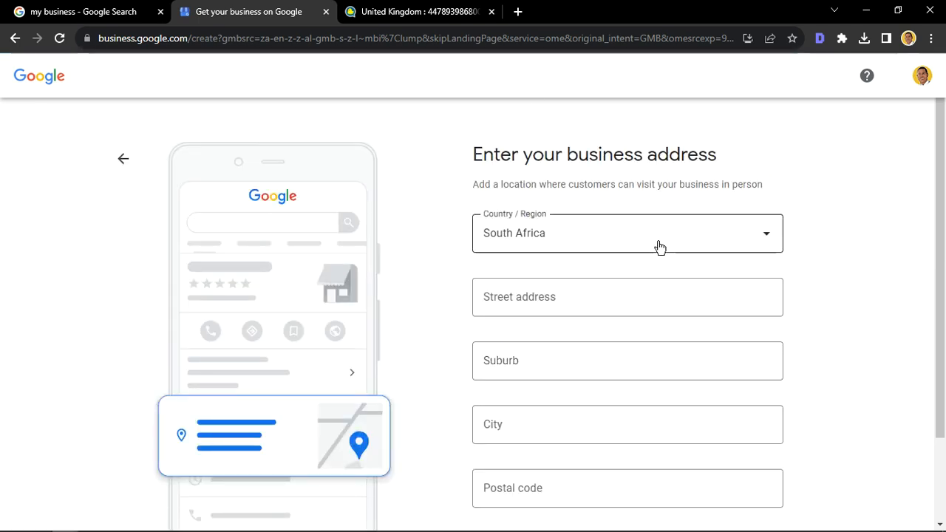
pyautogui.scroll(-1, 657, 246)
pyautogui.scroll(1, 657, 247)
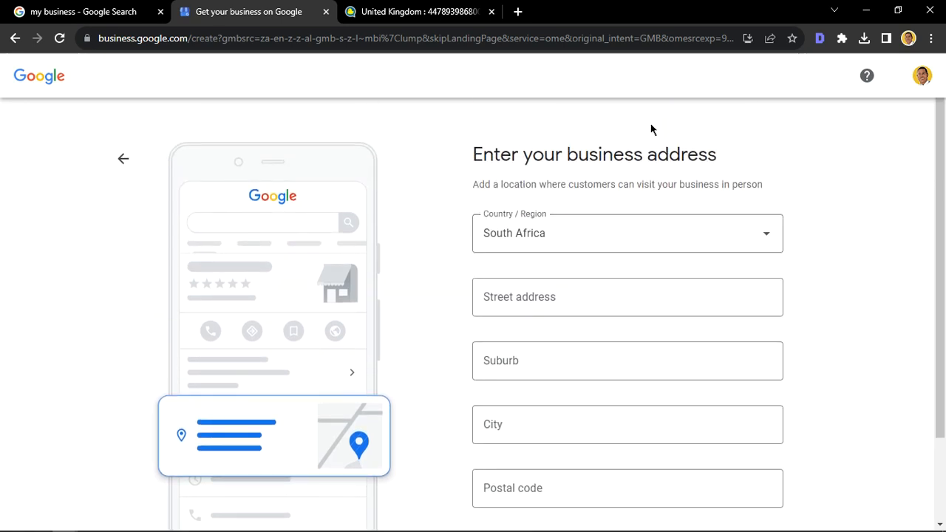
pyautogui.scroll(-1, 805, 158)
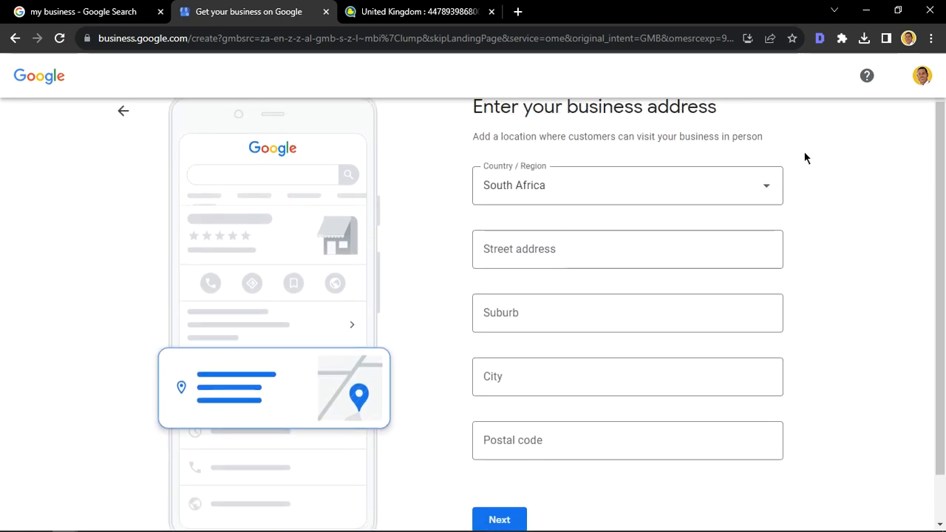
pyautogui.scroll(1, 805, 158)
pyautogui.click(521, 297)
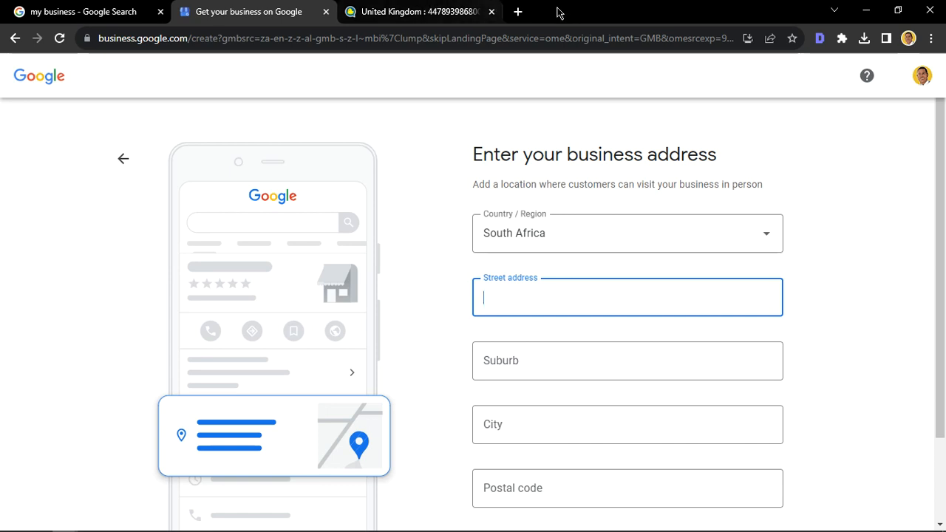
# Step: Search in a new tab for "random business address generator uk" and open the UK Address Generator from Random Lists
pyautogui.click(519, 12)
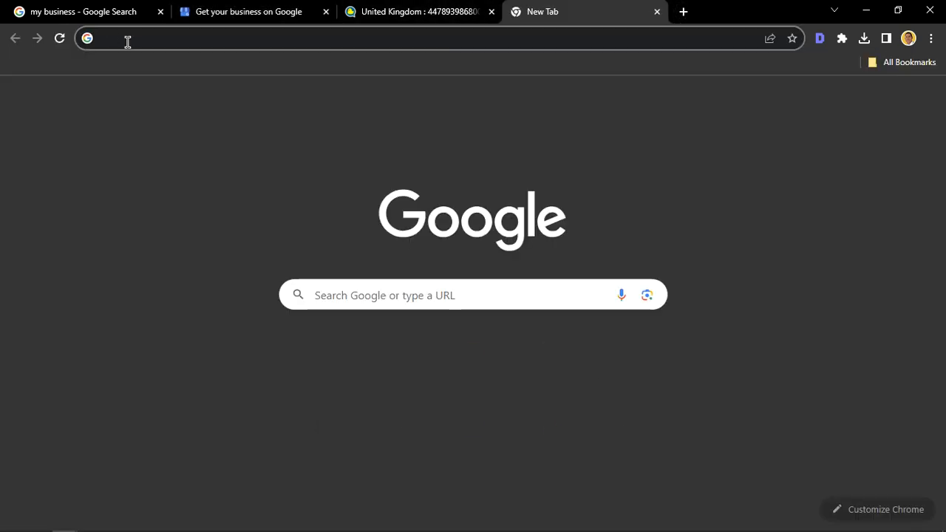
pyautogui.click(336, 296)
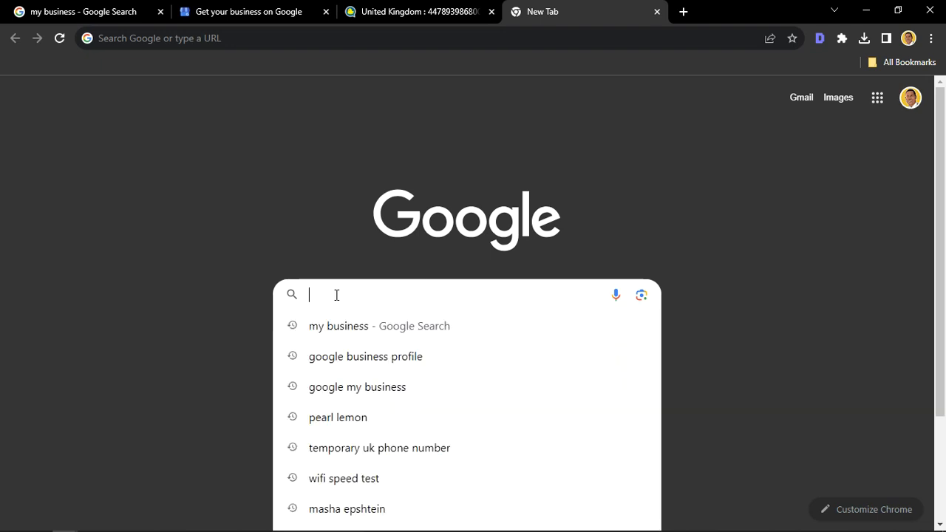
pyautogui.write('randon')
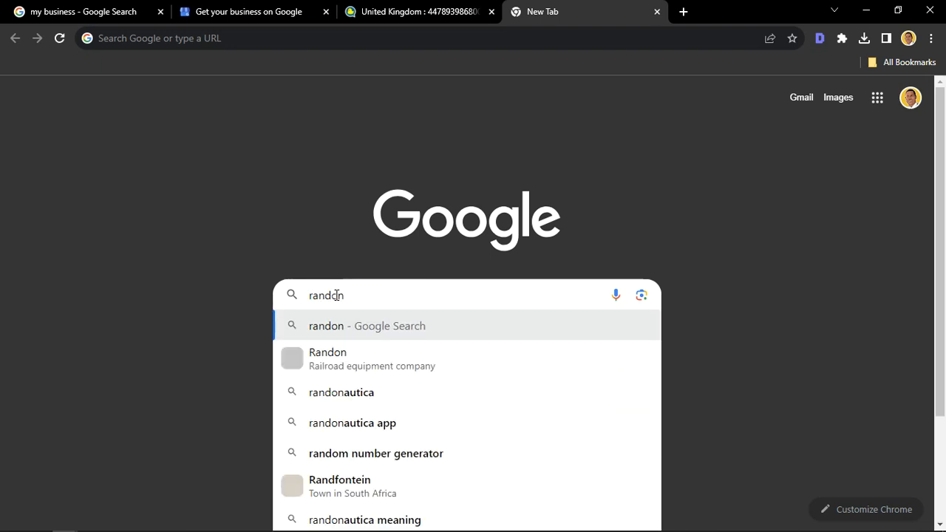
pyautogui.doubleClick(338, 297)
pyautogui.write('randon bus')
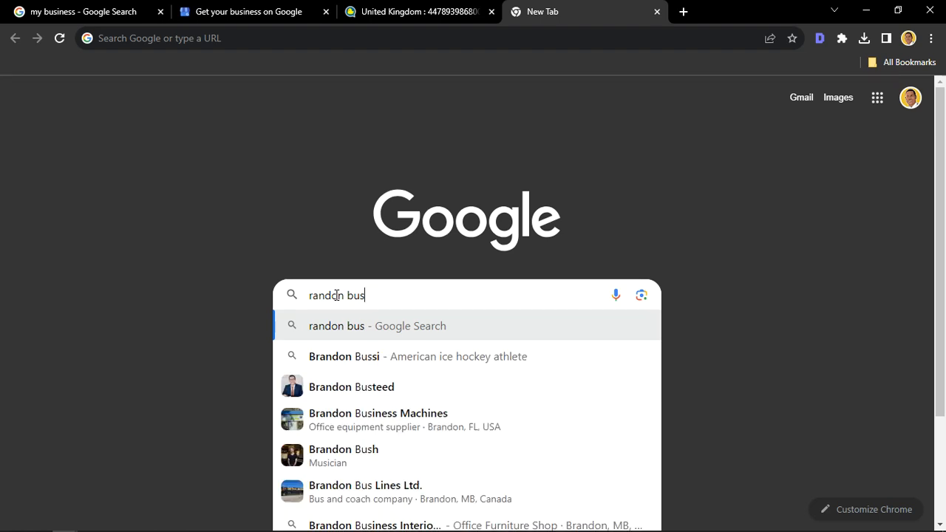
pyautogui.write('iness adress')
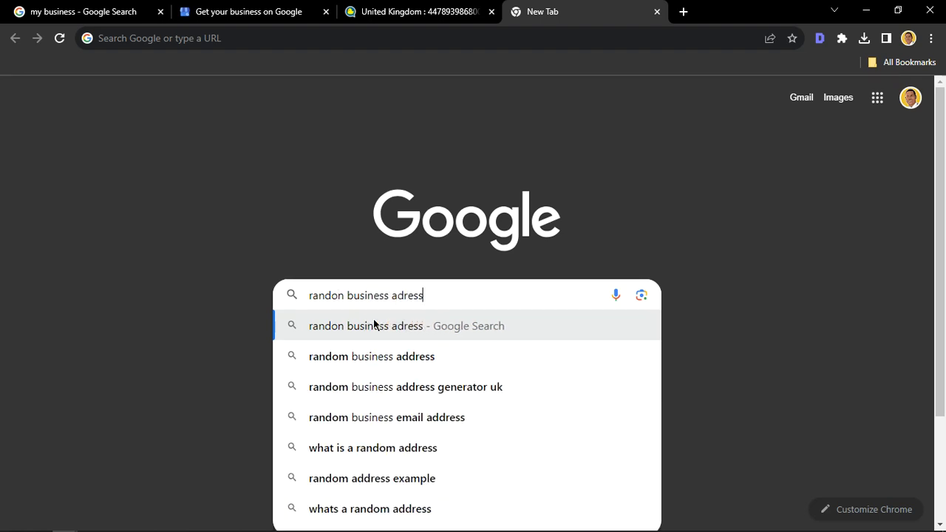
pyautogui.click(353, 386)
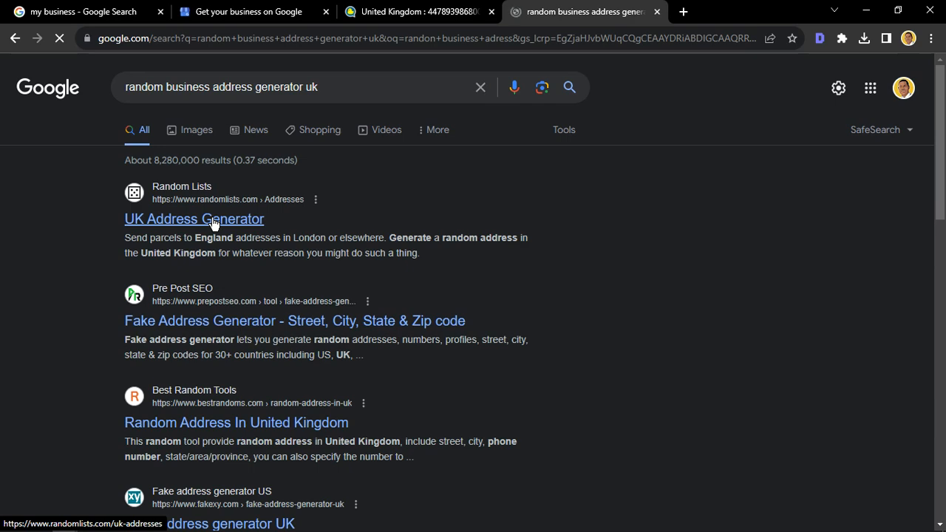
pyautogui.click(212, 220)
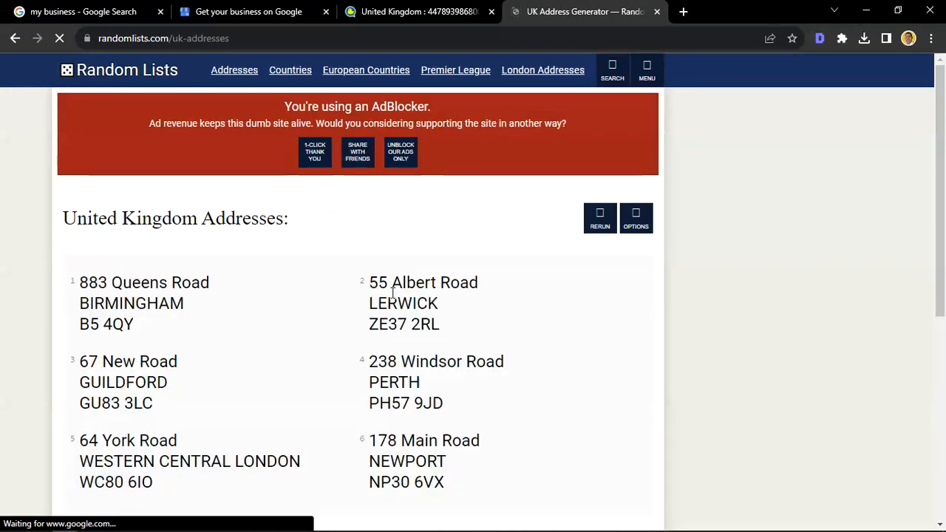
# Step: Copy the second generated UK address into the profile form's Street address field, keeping only the street and moving the rest out
pyautogui.moveTo(368, 283); pyautogui.dragTo(448, 328)
pyautogui.hotkey('ctrl', 'c')
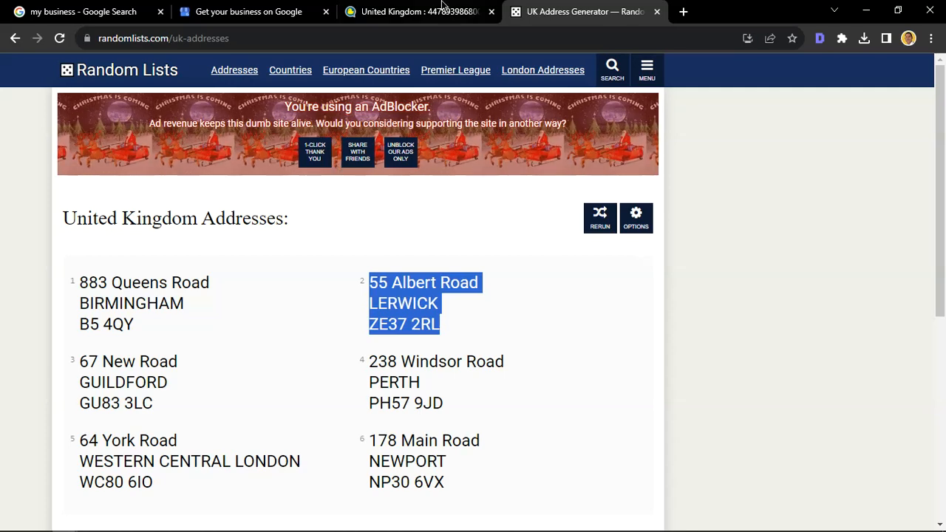
pyautogui.click(274, 11)
pyautogui.hotkey('ctrl', 'v')
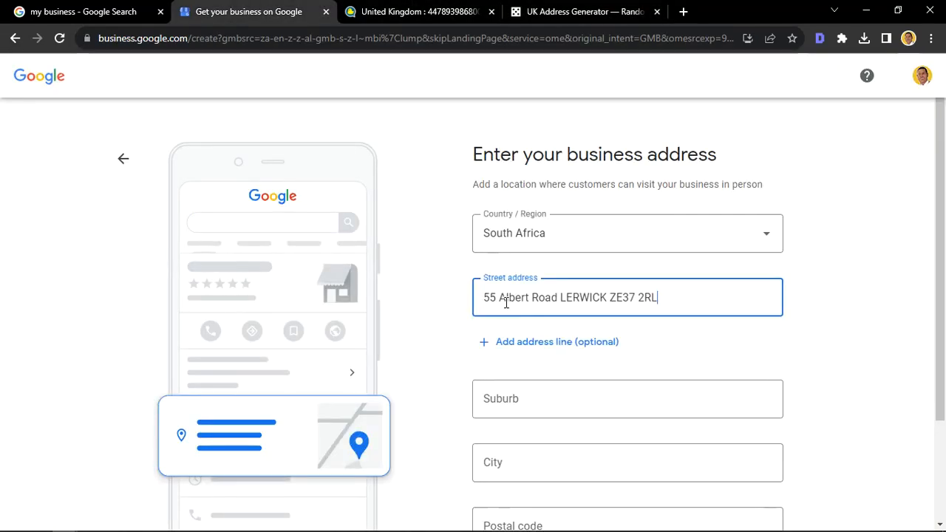
pyautogui.click(559, 296)
pyautogui.keyDown('shift'); pyautogui.click(724, 289); pyautogui.keyUp('shift')
pyautogui.hotkey('ctrl', 'c')
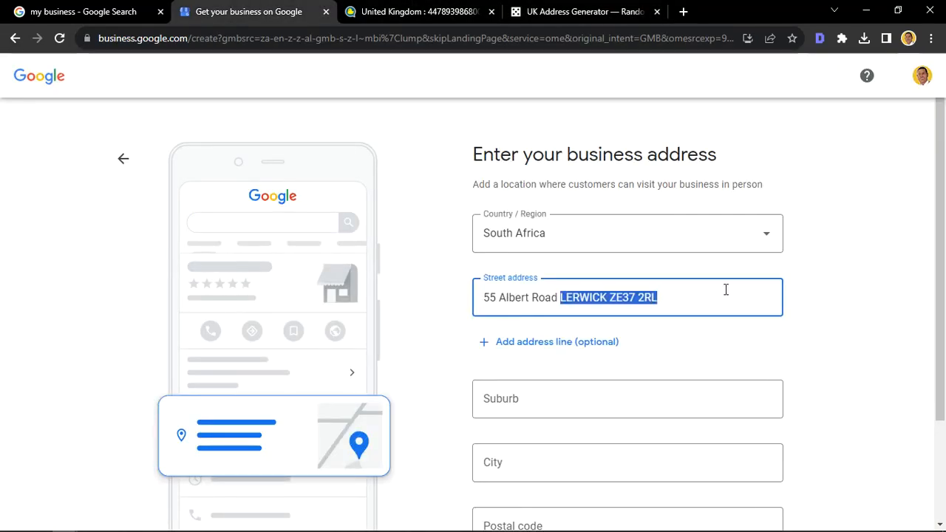
pyautogui.press('BackSpace')
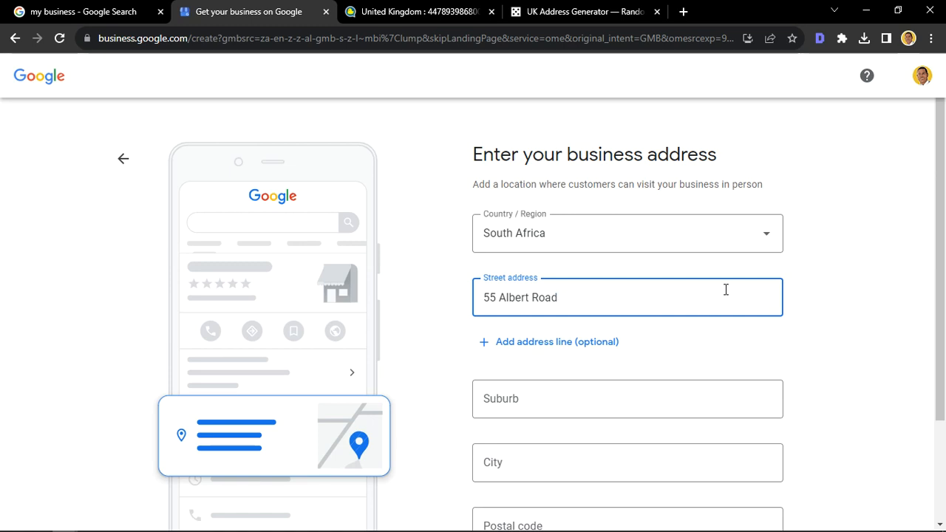
# Step: Paste the rest of the copied address into the Suburb field and keep only the town name
pyautogui.click(521, 396)
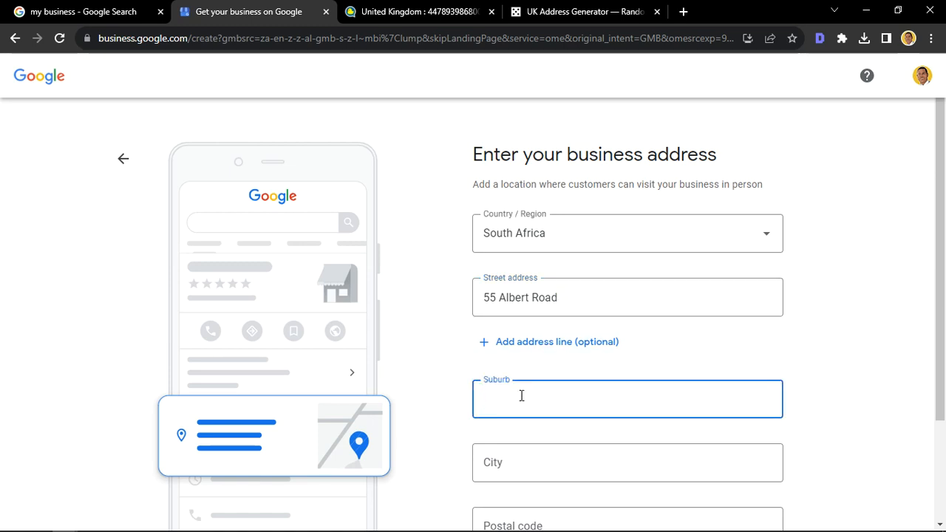
pyautogui.hotkey('ctrl', 'v')
pyautogui.click(532, 399)
pyautogui.keyDown('shift'); pyautogui.click(656, 396); pyautogui.keyUp('shift')
pyautogui.press('BackSpace')
# Step: Paste the town and postcode of the copied address into the Postal code field
pyautogui.scroll(-2, 566, 436)
pyautogui.click(519, 348)
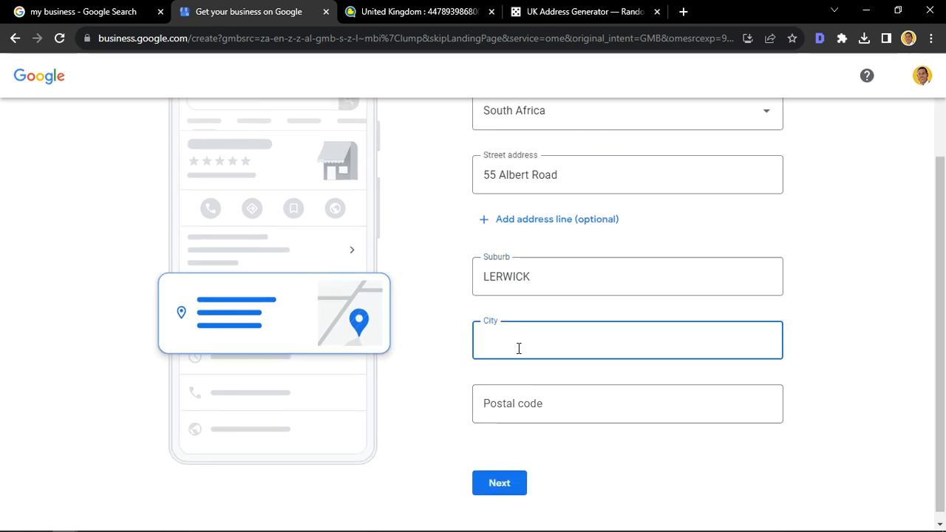
pyautogui.click(510, 412)
pyautogui.hotkey('ctrl', 'v')
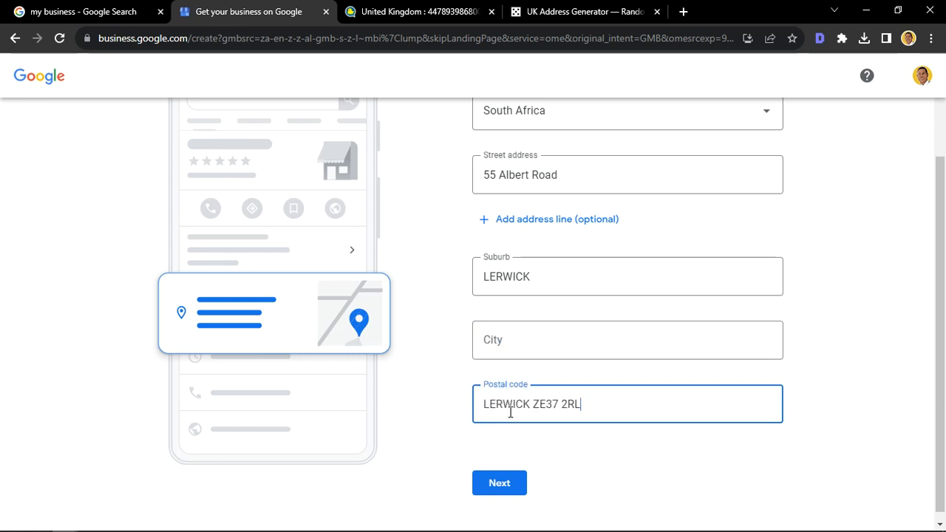
pyautogui.click(434, 405)
# Step: Paste the copied town and postcode into the City field and keep only the town name
pyautogui.click(544, 333)
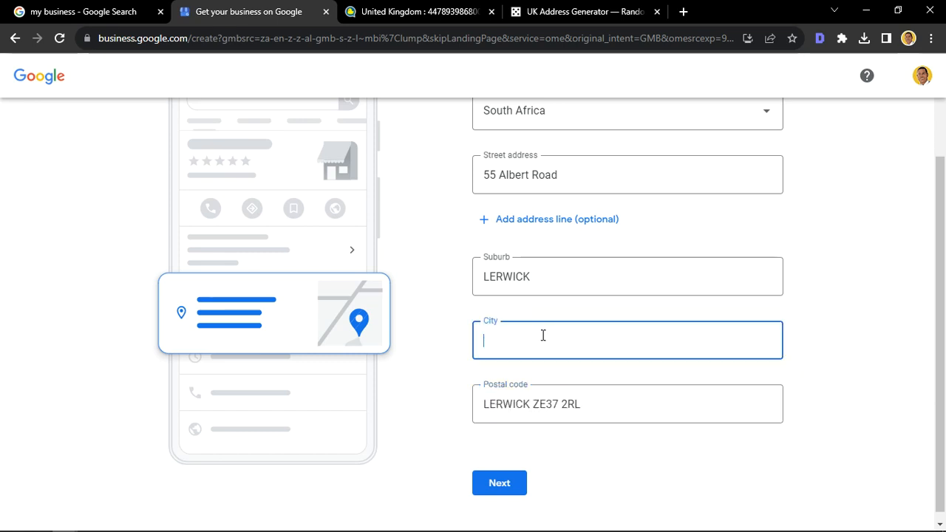
pyautogui.click(543, 9)
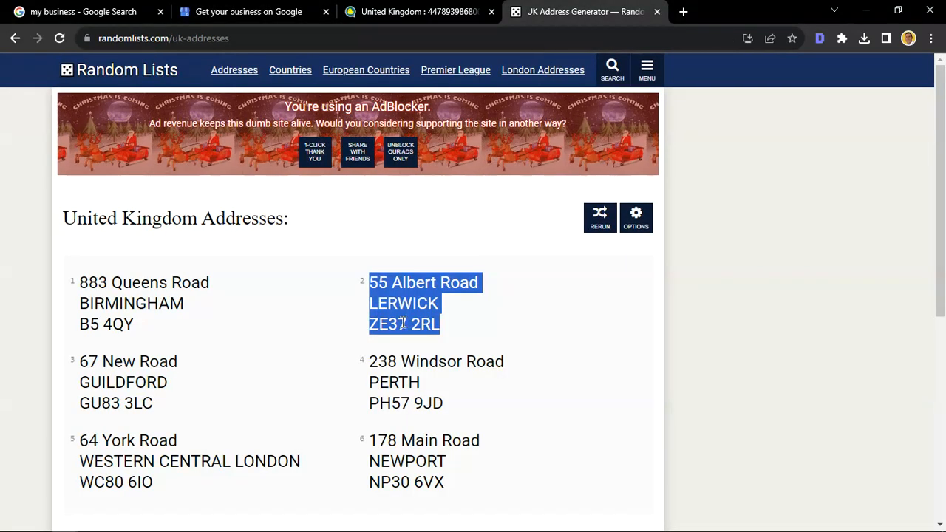
pyautogui.scroll(-2, 302, 442)
pyautogui.scroll(1, 302, 442)
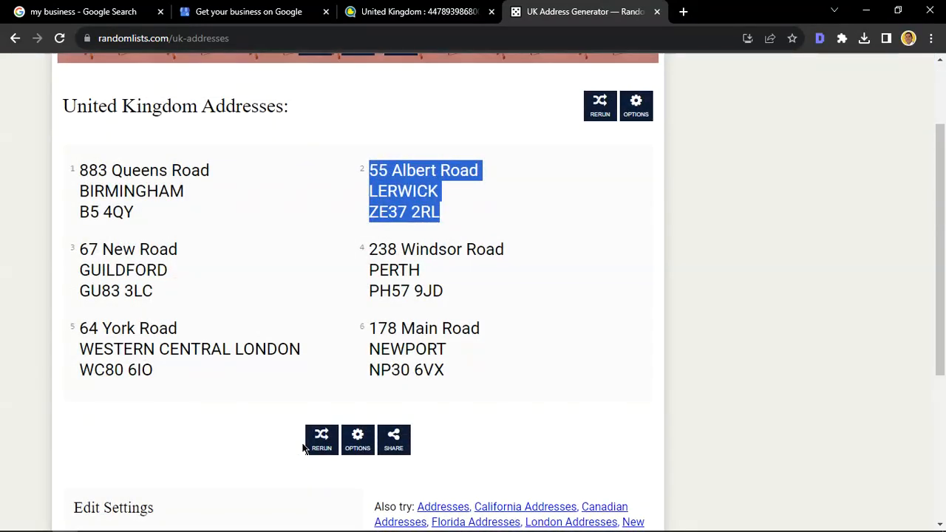
pyautogui.click(414, 187)
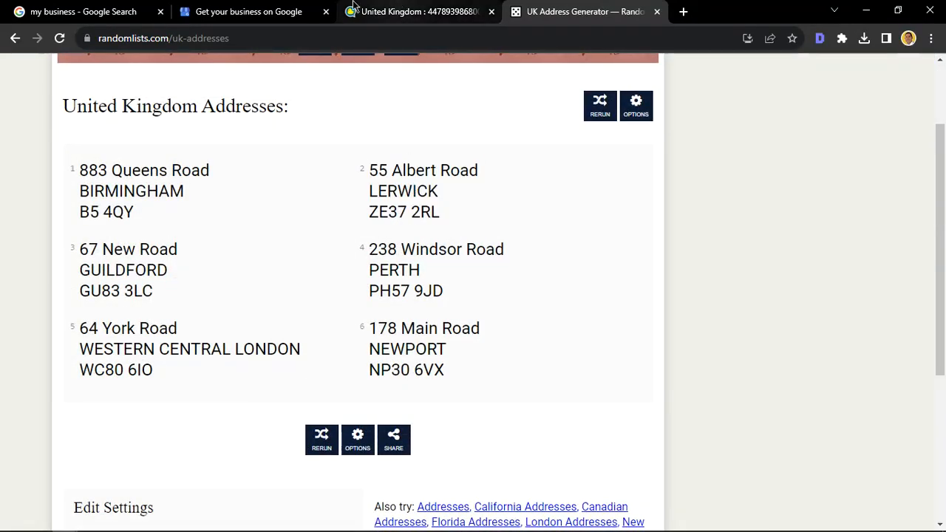
pyautogui.click(219, 9)
pyautogui.hotkey('ctrl', 'v')
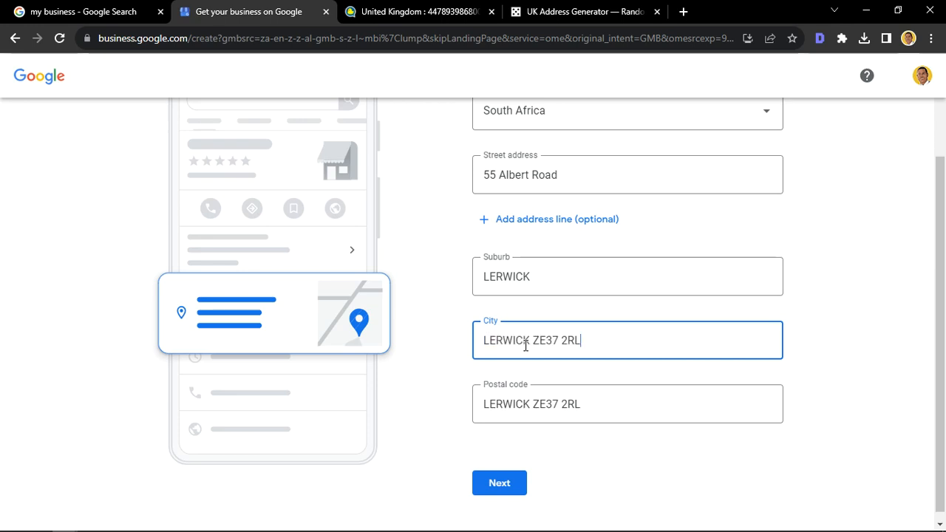
pyautogui.moveTo(535, 338); pyautogui.dragTo(749, 348)
pyautogui.press('BackSpace')
pyautogui.press('BackSpace')
# Step: Remove the town name from the Postal code field and try to submit the address with only the UK postcode
pyautogui.click(534, 402)
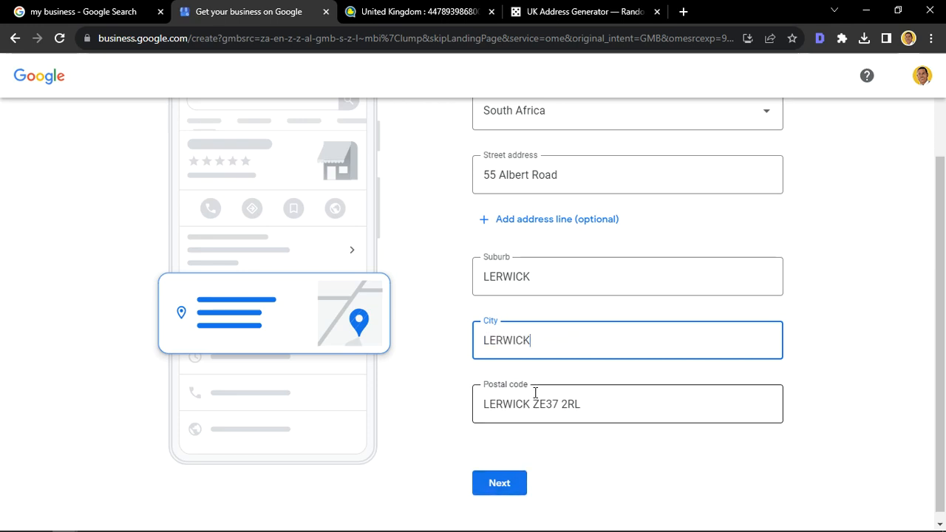
pyautogui.moveTo(533, 403); pyautogui.dragTo(483, 404)
pyautogui.press('BackSpace')
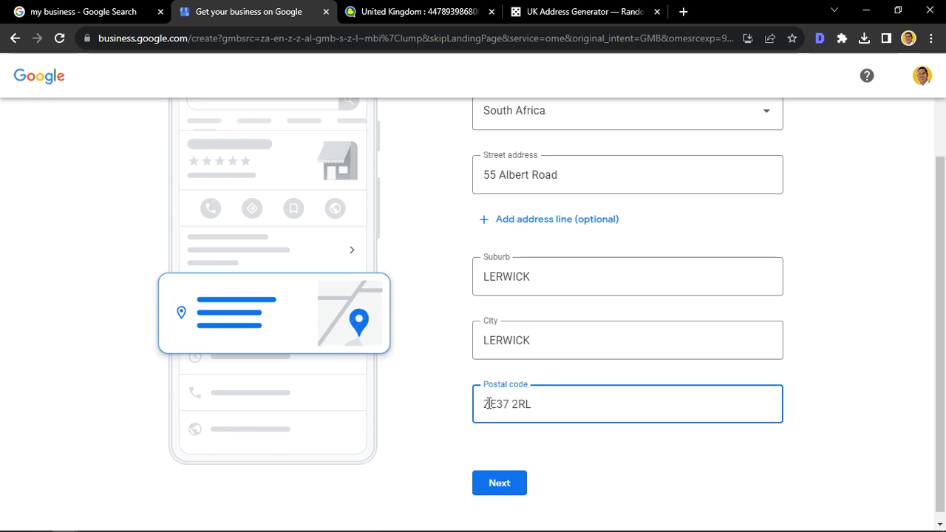
pyautogui.click(508, 484)
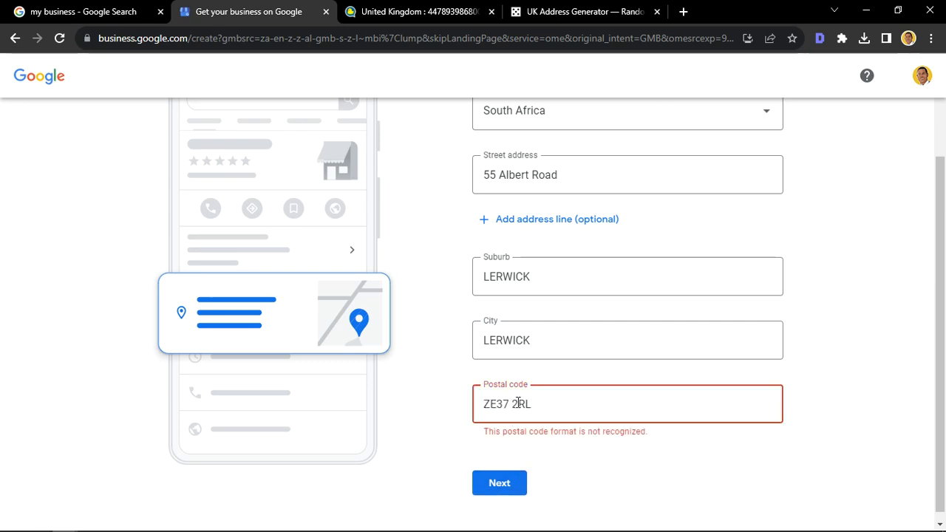
# Step: Replace the postal code with 4000, submit the address and accept the map marker's suggested position
pyautogui.moveTo(532, 404); pyautogui.dragTo(339, 392)
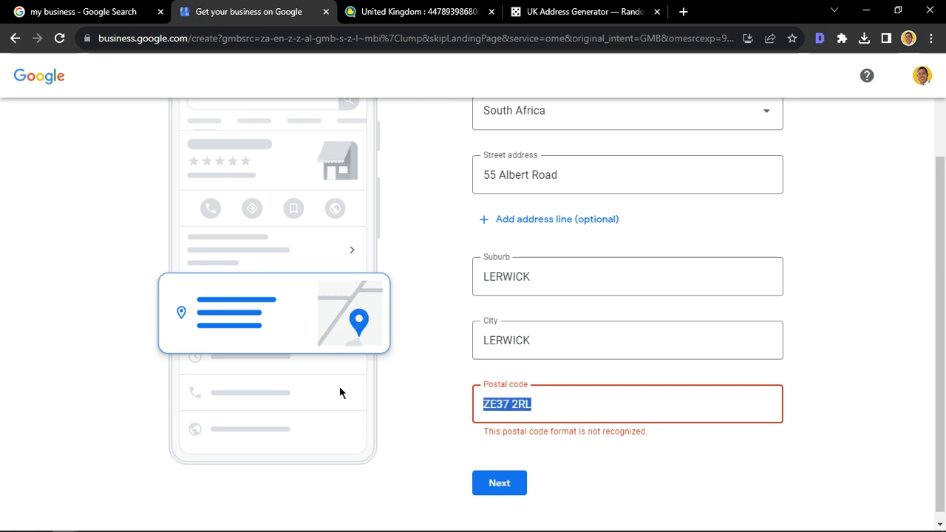
pyautogui.write('4000')
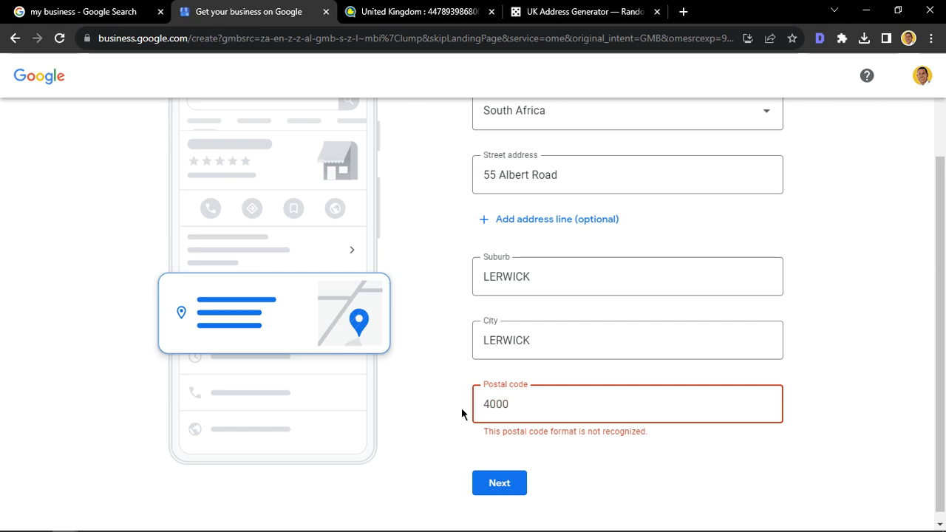
pyautogui.click(489, 480)
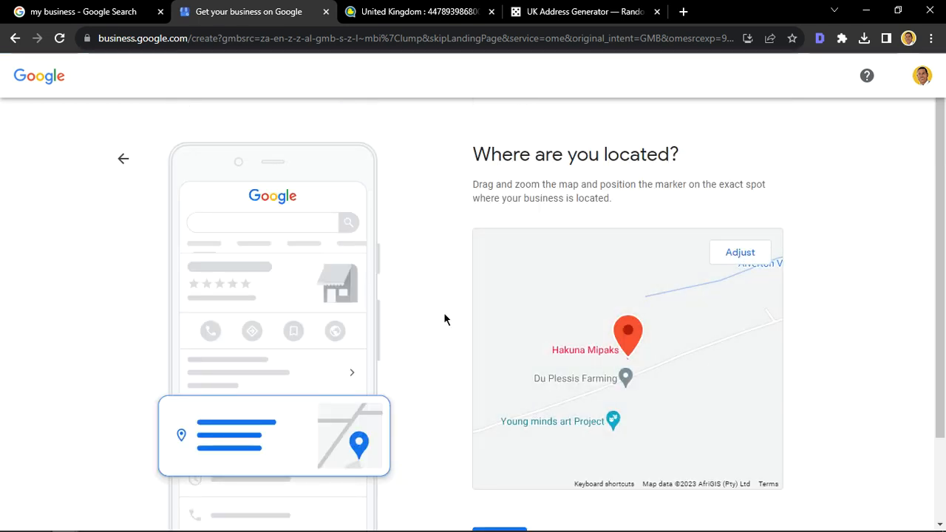
pyautogui.scroll(-2, 443, 316)
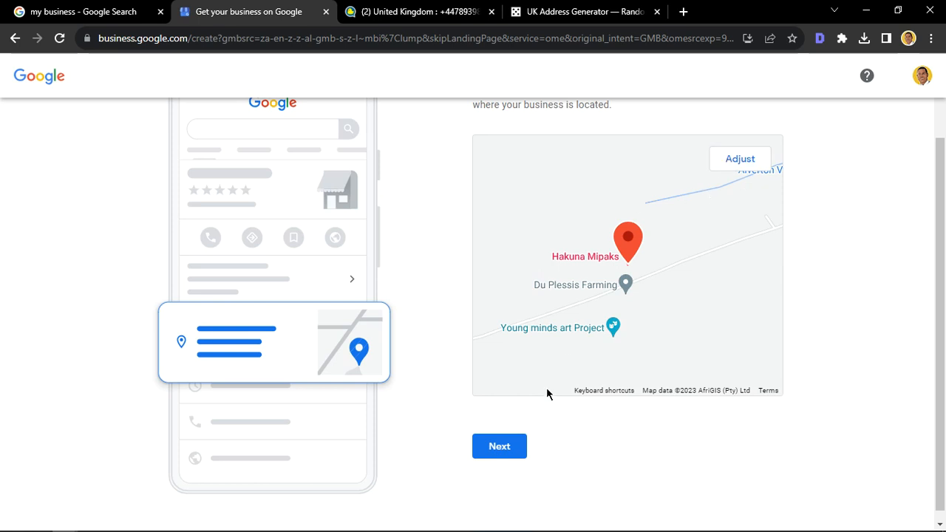
pyautogui.click(511, 453)
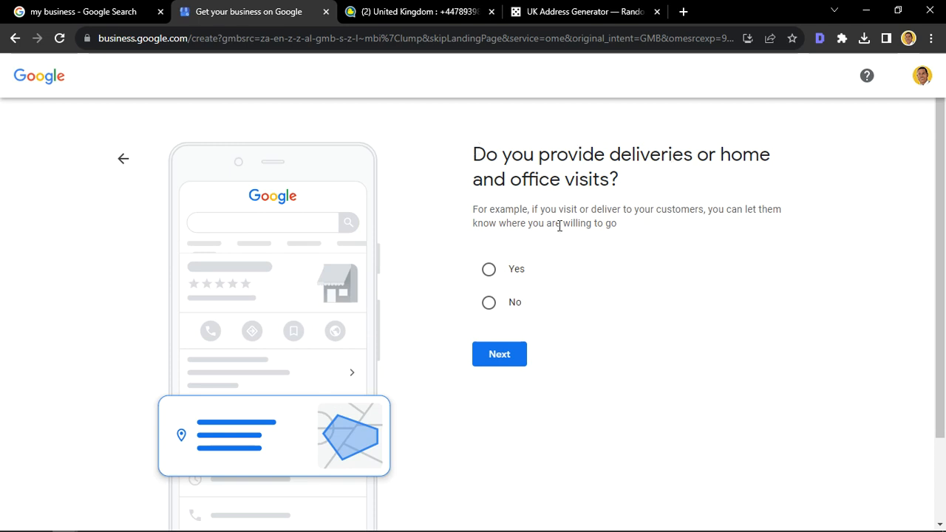
# Step: Answer Yes to providing deliveries or home and office visits, and add London, UK as a service area
pyautogui.click(490, 271)
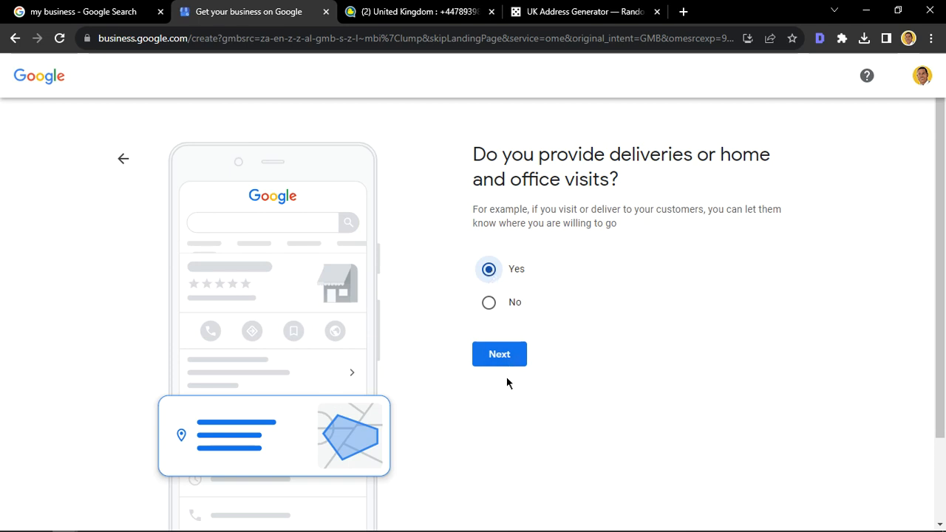
pyautogui.click(505, 357)
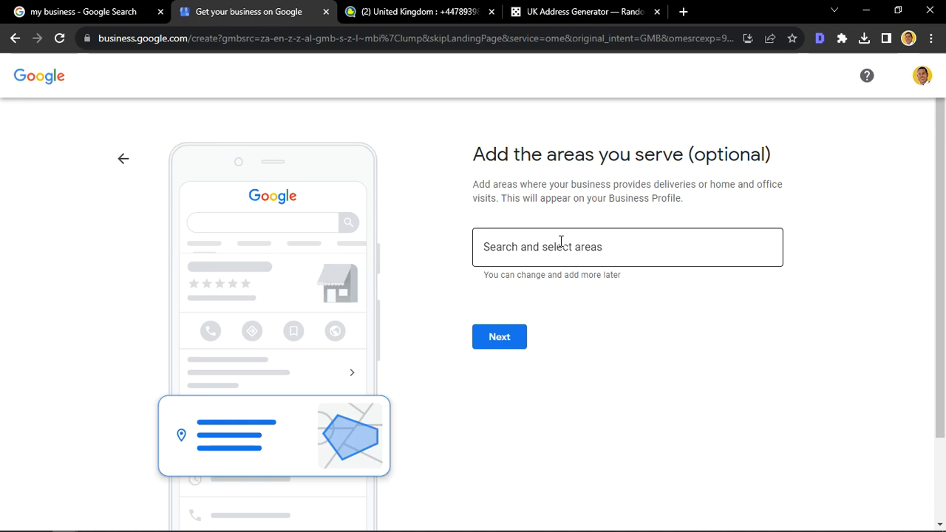
pyautogui.click(560, 242)
pyautogui.write('Lond')
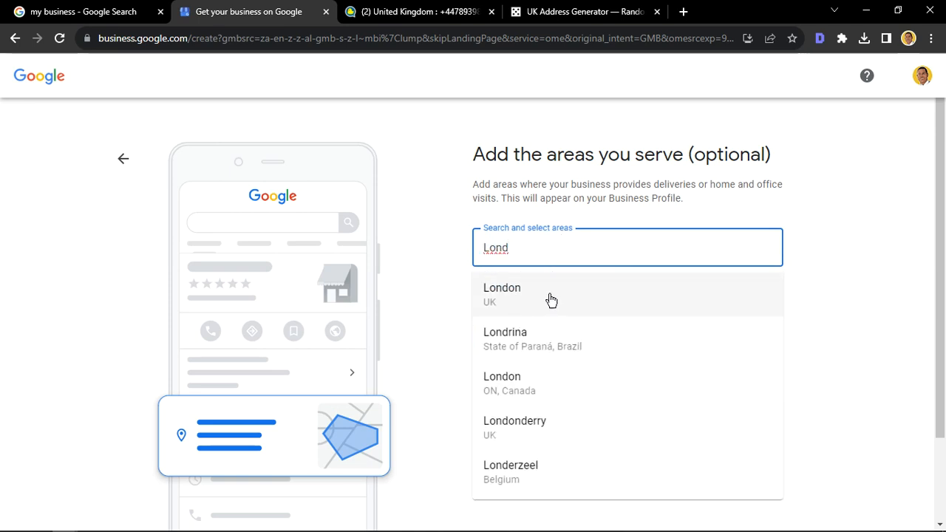
pyautogui.click(521, 303)
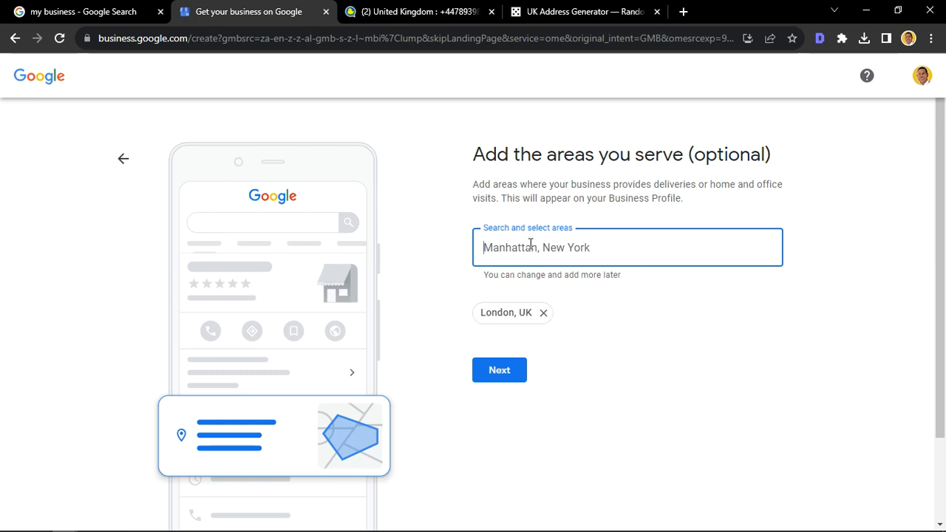
pyautogui.write('london')
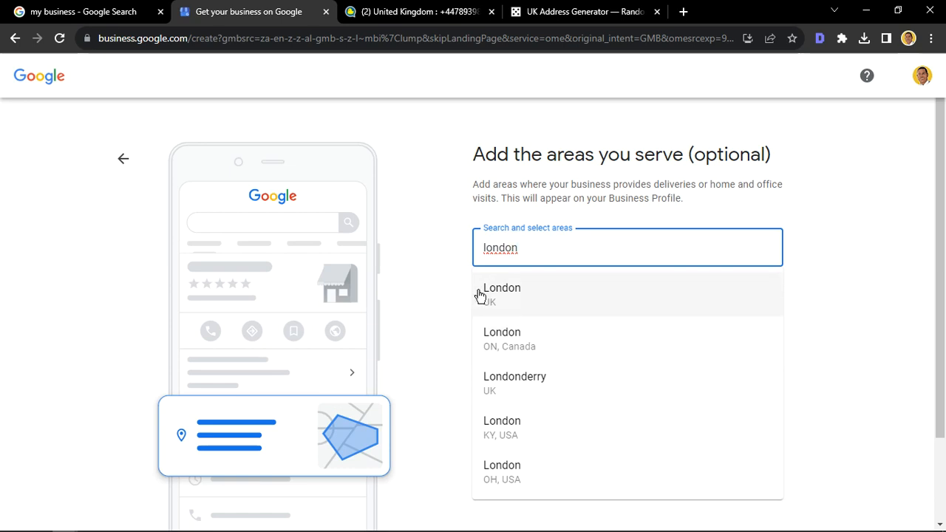
pyautogui.click(523, 289)
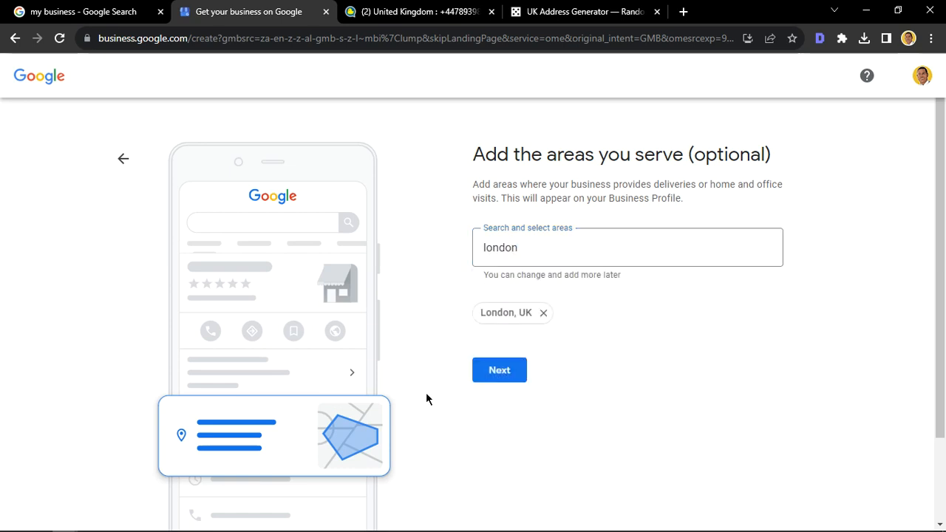
pyautogui.click(504, 378)
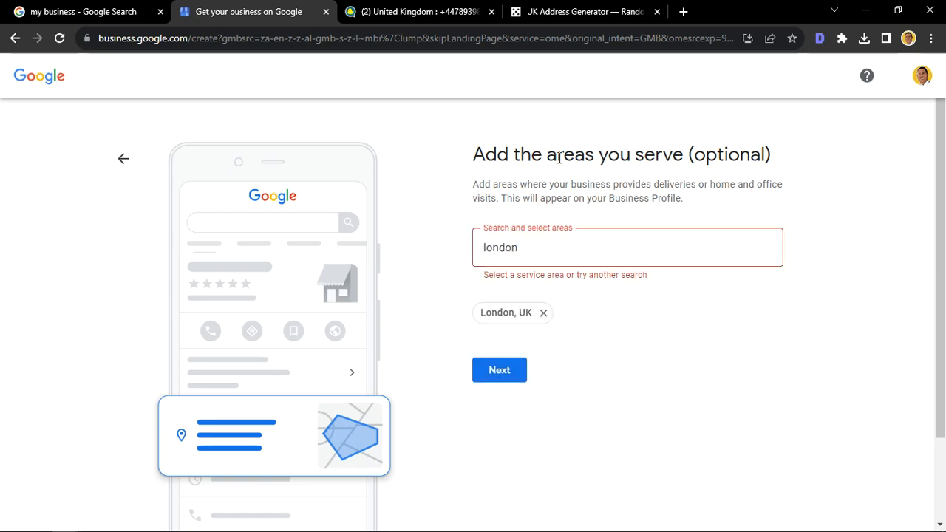
pyautogui.moveTo(525, 244); pyautogui.dragTo(447, 254)
pyautogui.press('BackSpace')
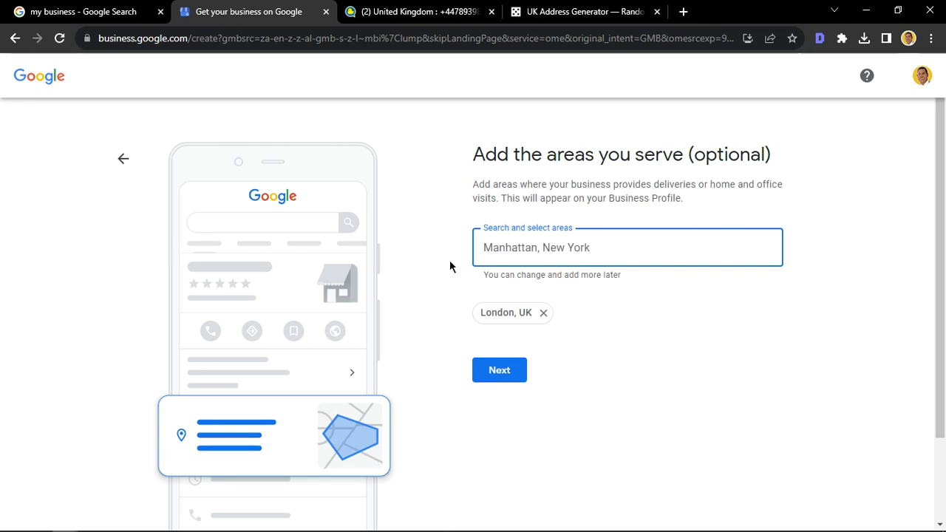
# Step: Continue to the contact details and paste the temporary UK phone number copied from the quackr.io tab into the Phone number field
pyautogui.click(497, 378)
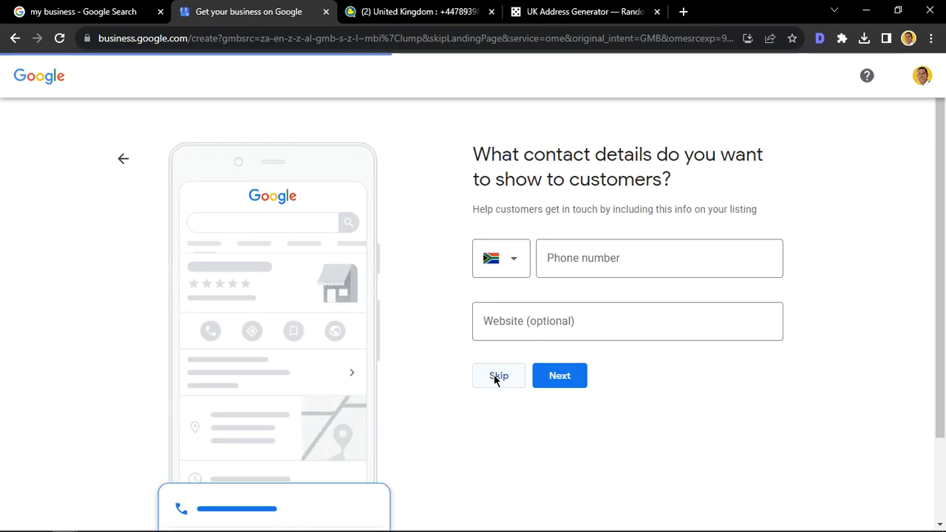
pyautogui.click(583, 255)
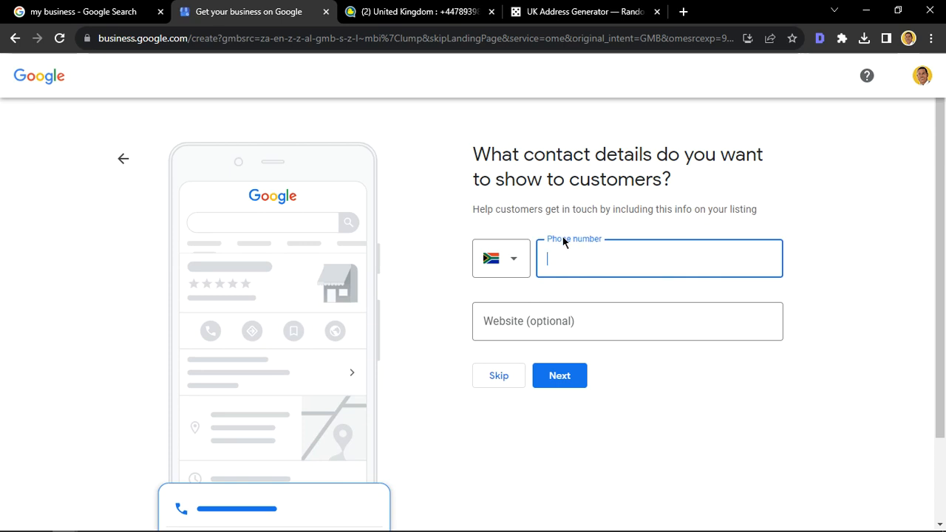
pyautogui.click(418, 11)
pyautogui.click(248, 266)
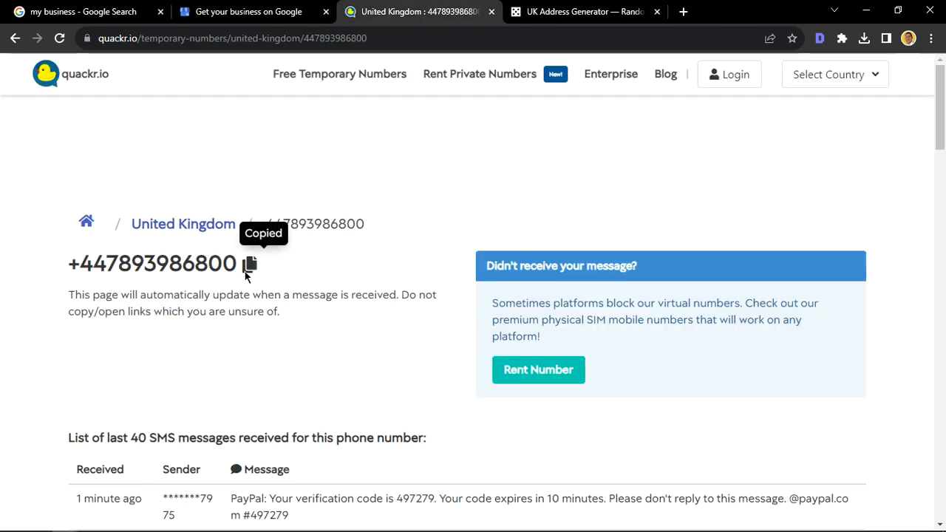
pyautogui.click(274, 9)
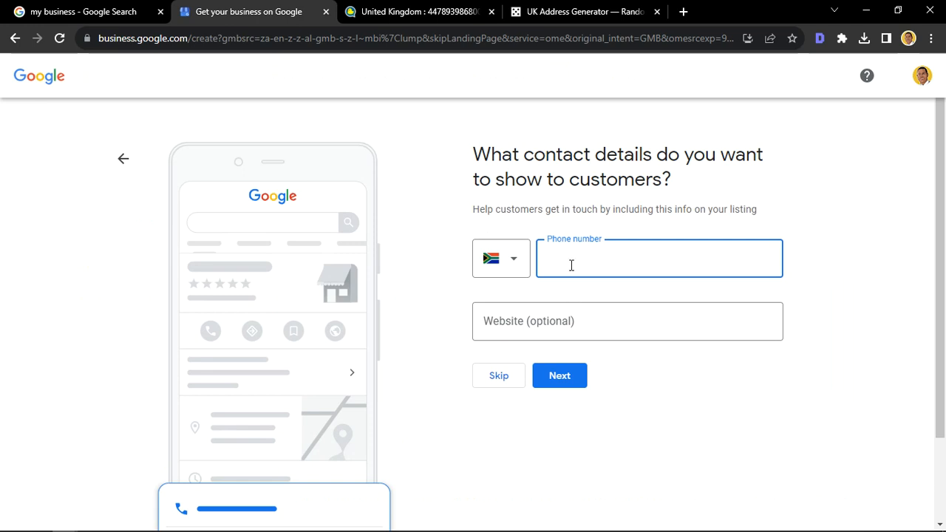
pyautogui.hotkey('ctrl', 'v')
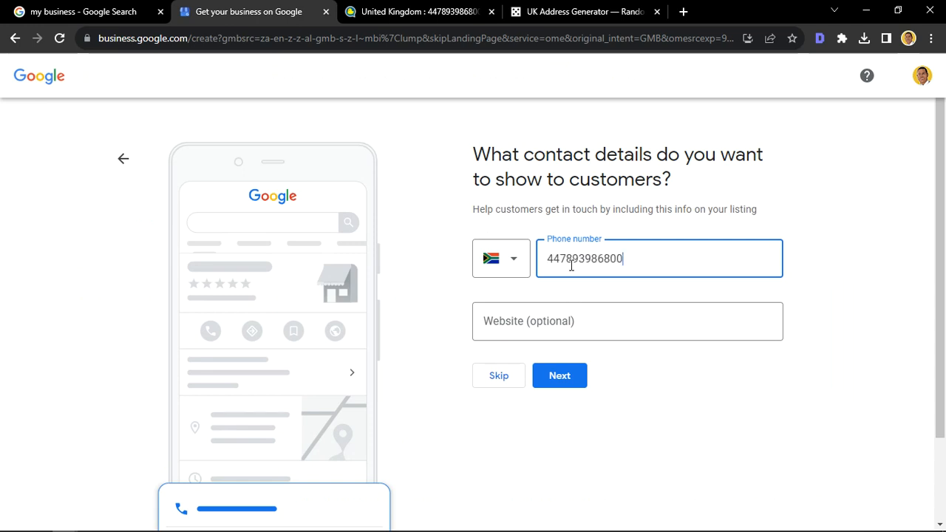
pyautogui.click(617, 327)
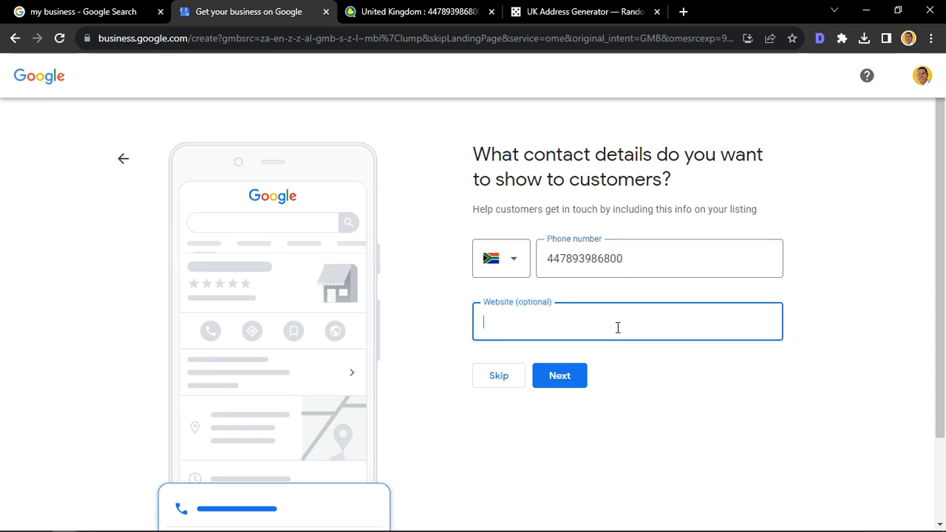
pyautogui.write('www.demoshopp.co.uk')
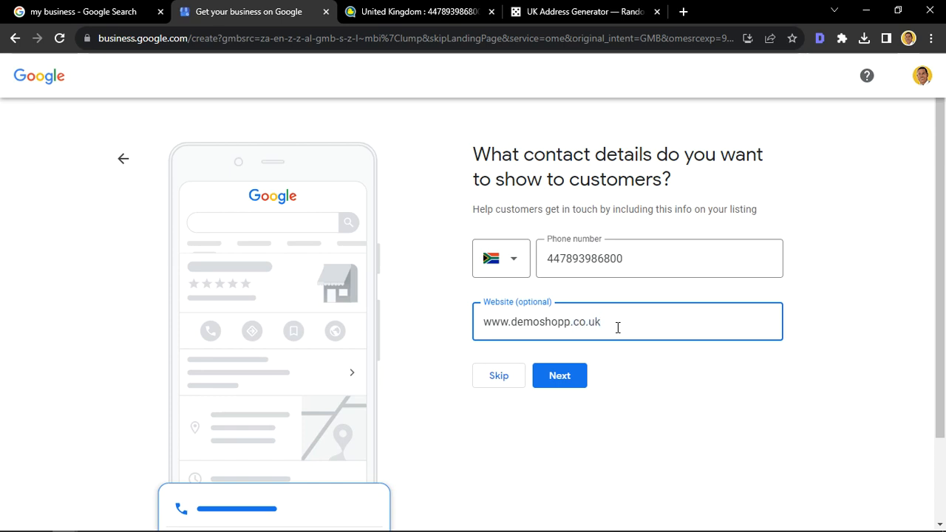
pyautogui.click(560, 376)
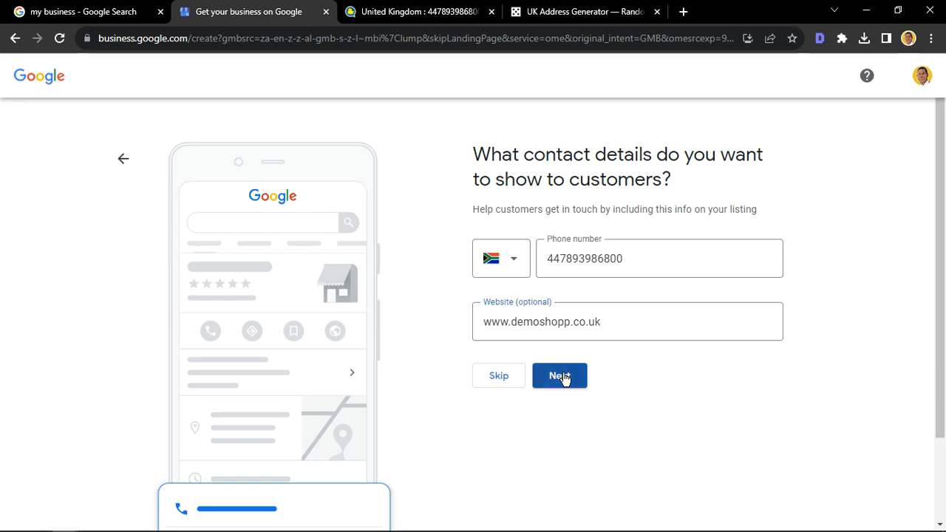
# Step: Set the phone number's country code to United Kingdom (+44) and submit the contact details
pyautogui.click(633, 267)
pyautogui.click(494, 258)
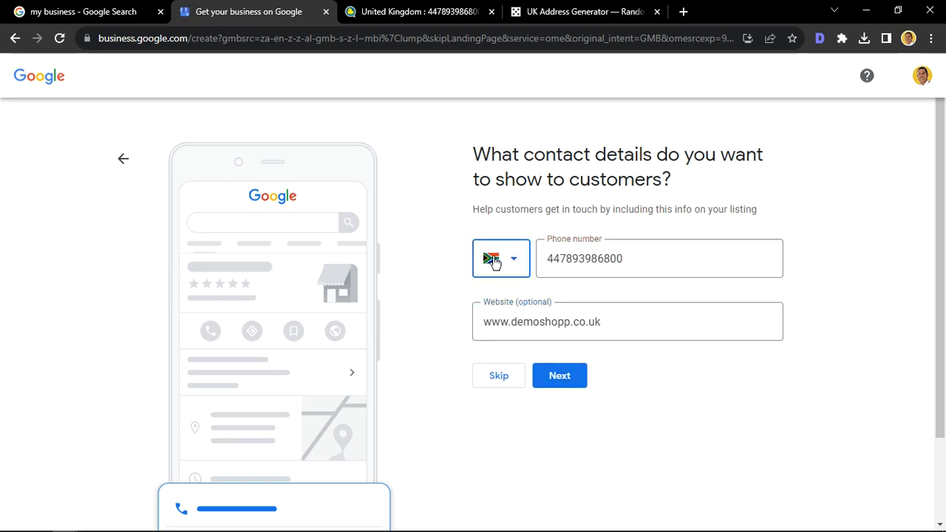
pyautogui.press('u')
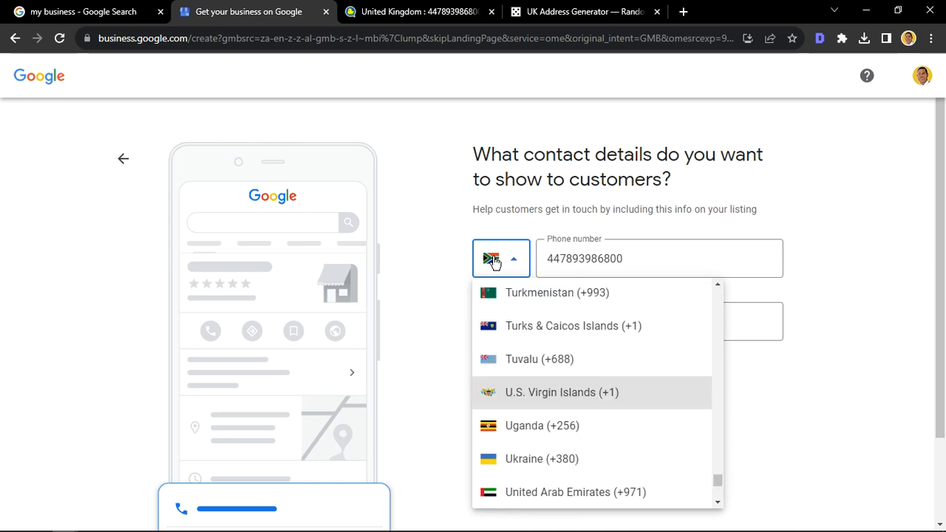
pyautogui.press('k')
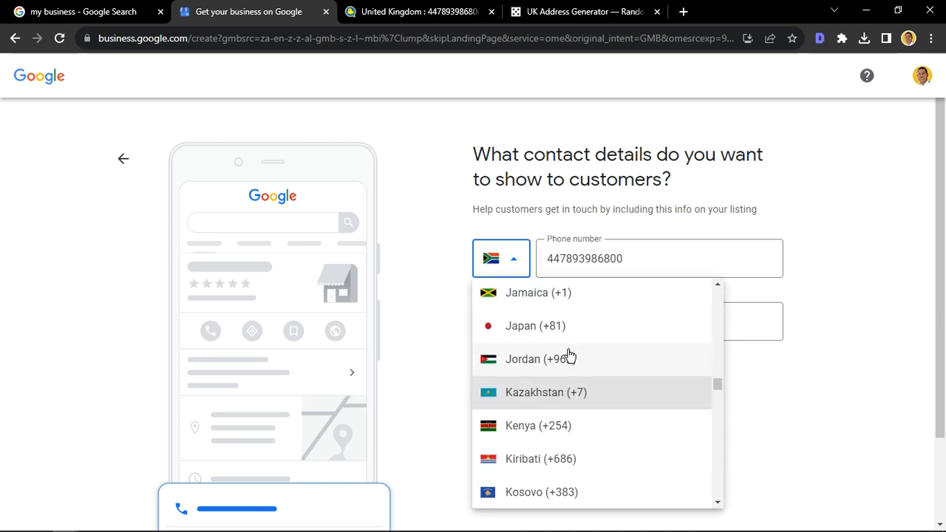
pyautogui.scroll(-10, 569, 357)
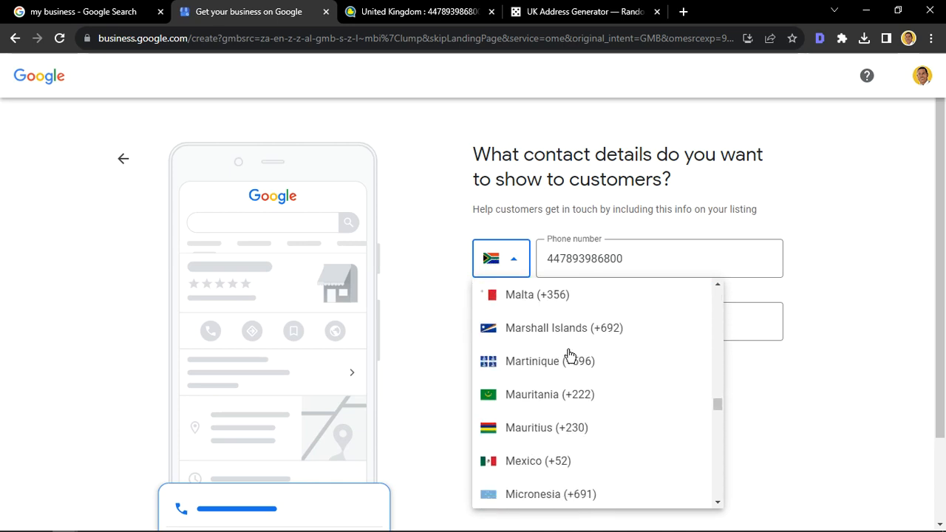
pyautogui.scroll(-5, 569, 356)
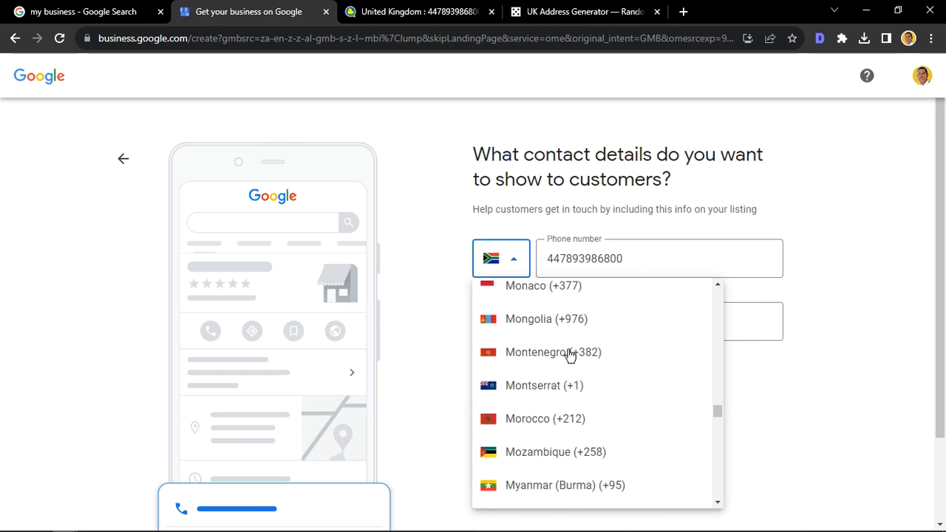
pyautogui.scroll(-6, 569, 356)
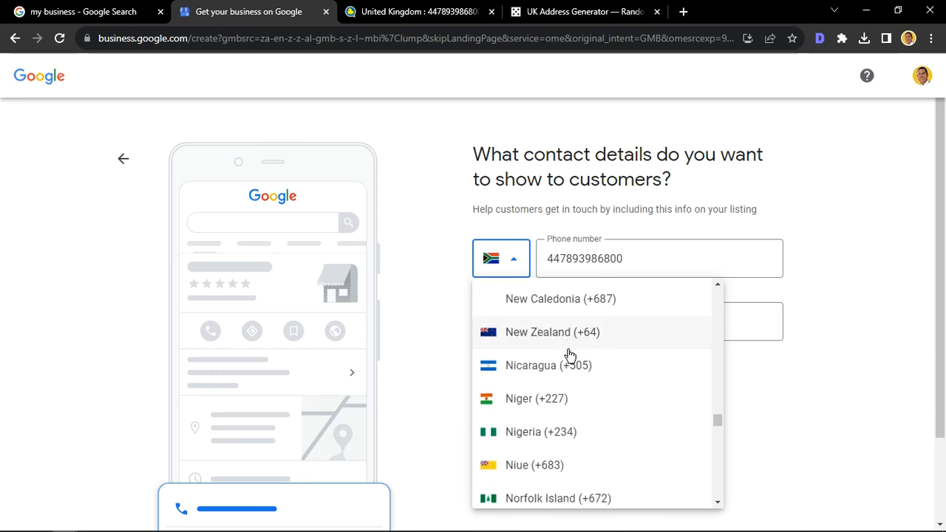
pyautogui.scroll(-8, 569, 355)
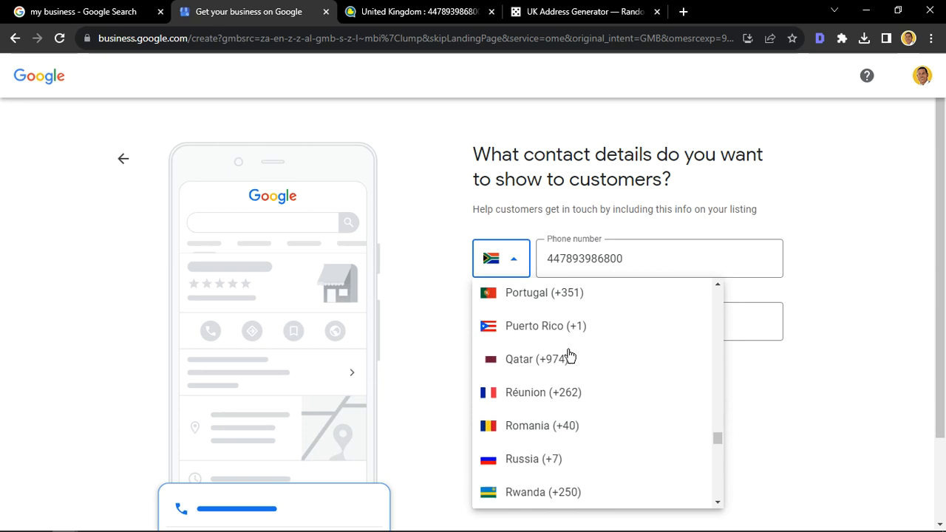
pyautogui.scroll(-8, 569, 355)
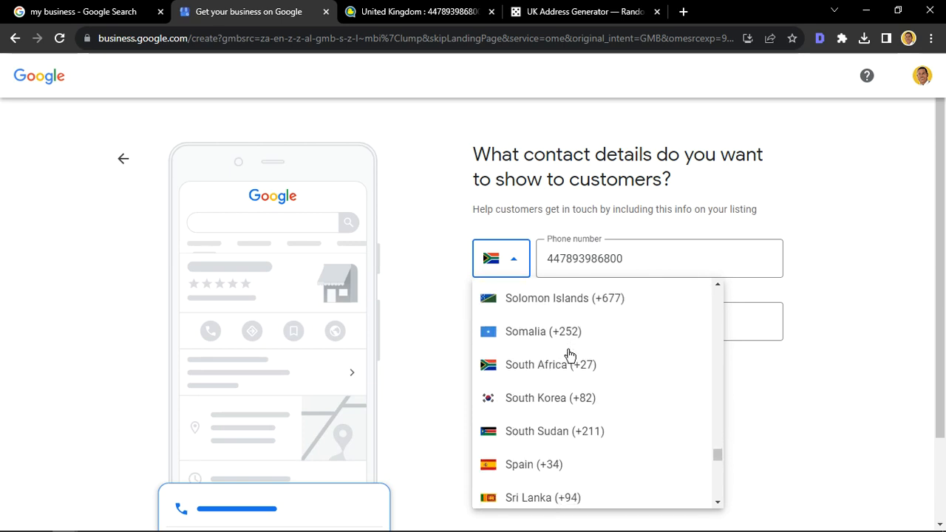
pyautogui.scroll(1, 569, 355)
pyautogui.scroll(-6, 569, 356)
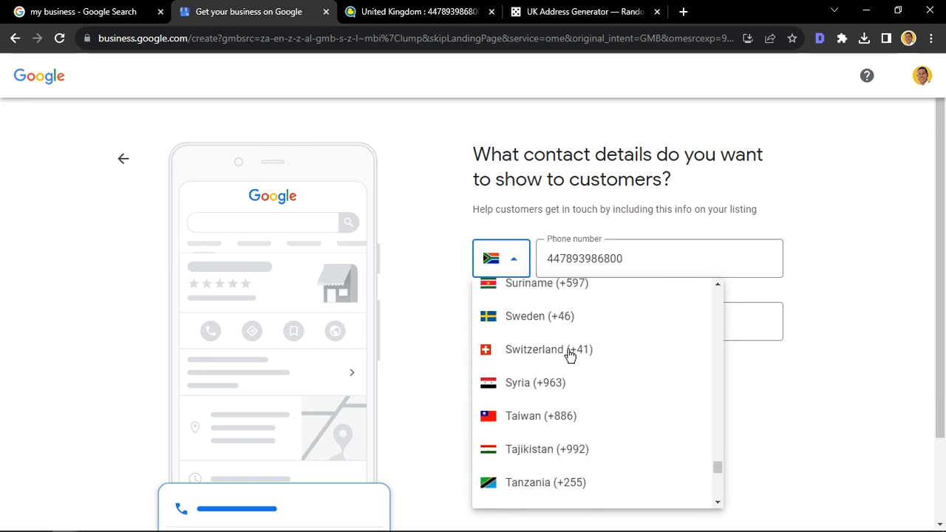
pyautogui.scroll(1, 569, 355)
pyautogui.scroll(20, 569, 355)
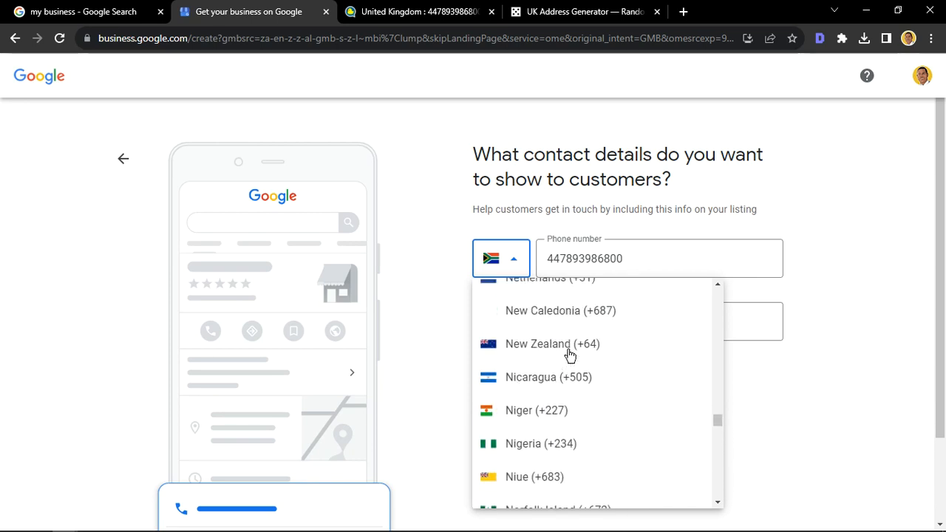
pyautogui.scroll(-20, 569, 356)
pyautogui.press('u')
pyautogui.press('u')
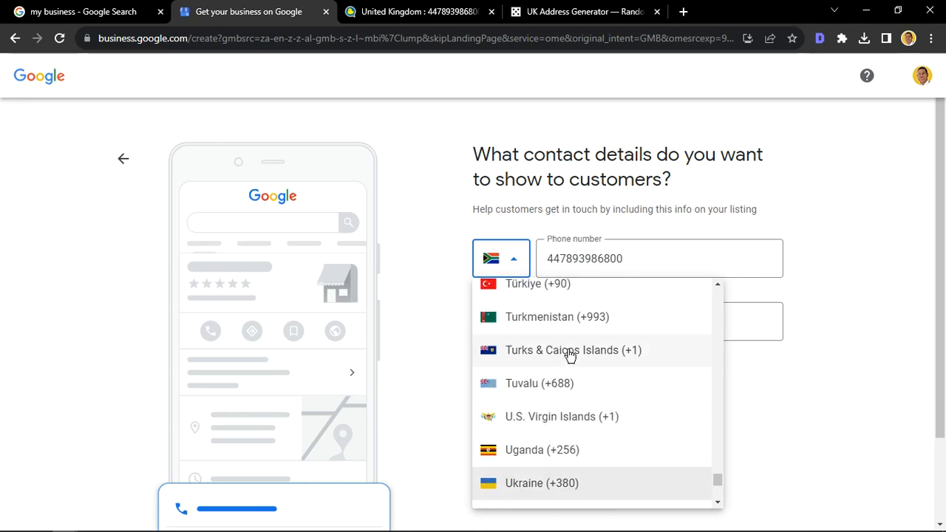
pyautogui.press('u')
pyautogui.scroll(-2, 569, 357)
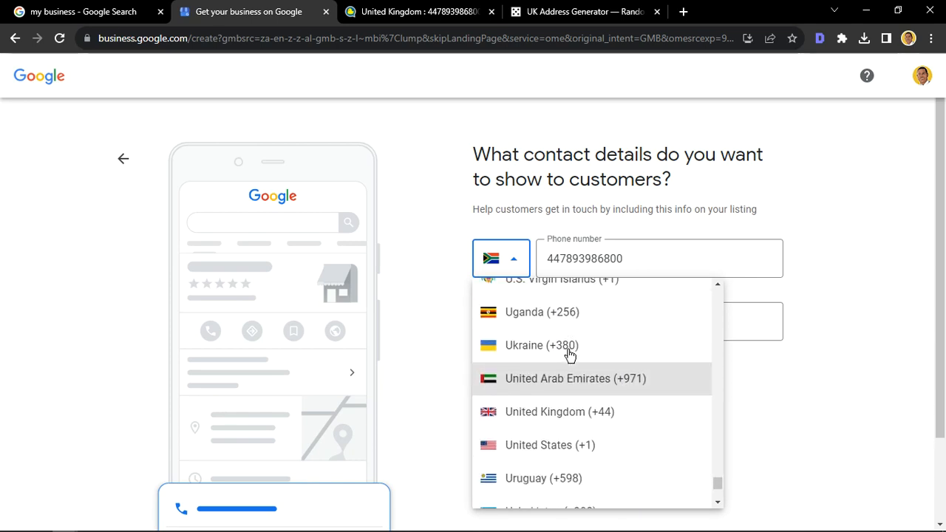
pyautogui.click(535, 413)
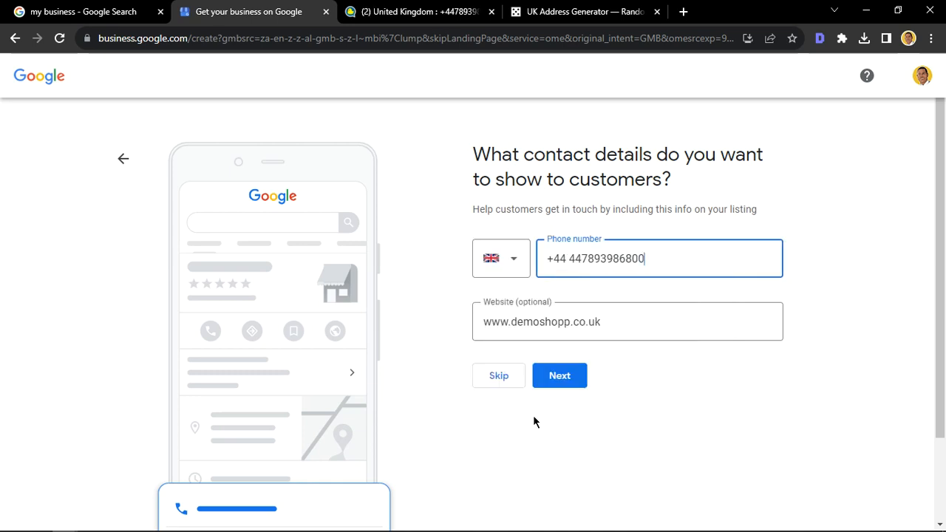
pyautogui.click(559, 376)
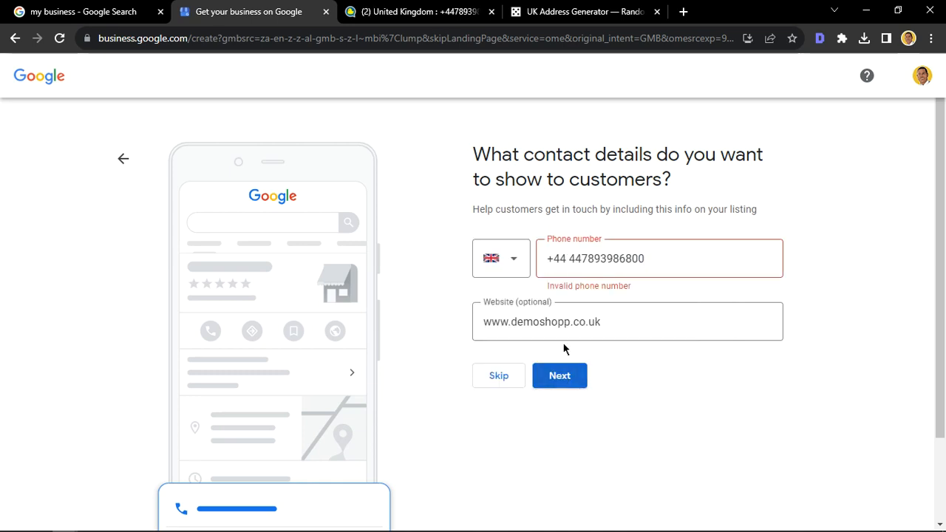
pyautogui.click(568, 258)
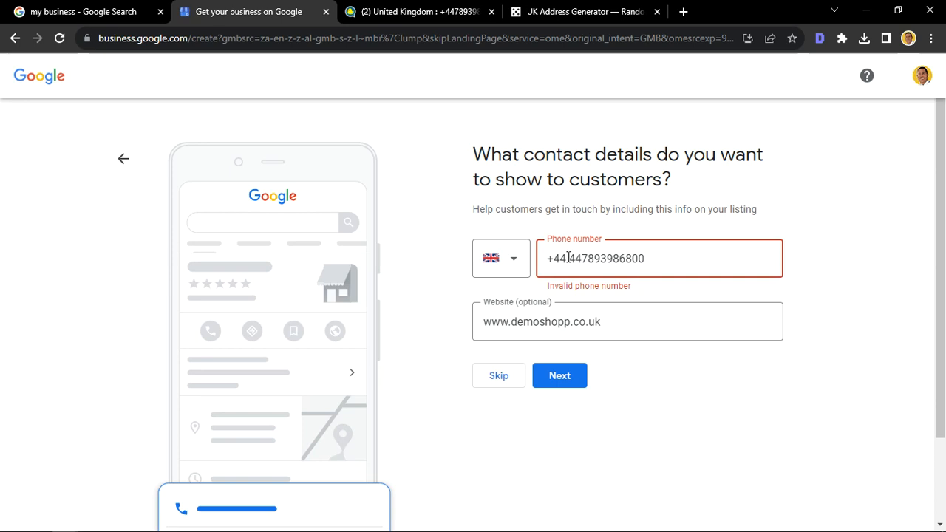
# Step: Switch to the quackr.io tab, open another temporary number from the United Kingdom list and copy it
pyautogui.click(403, 11)
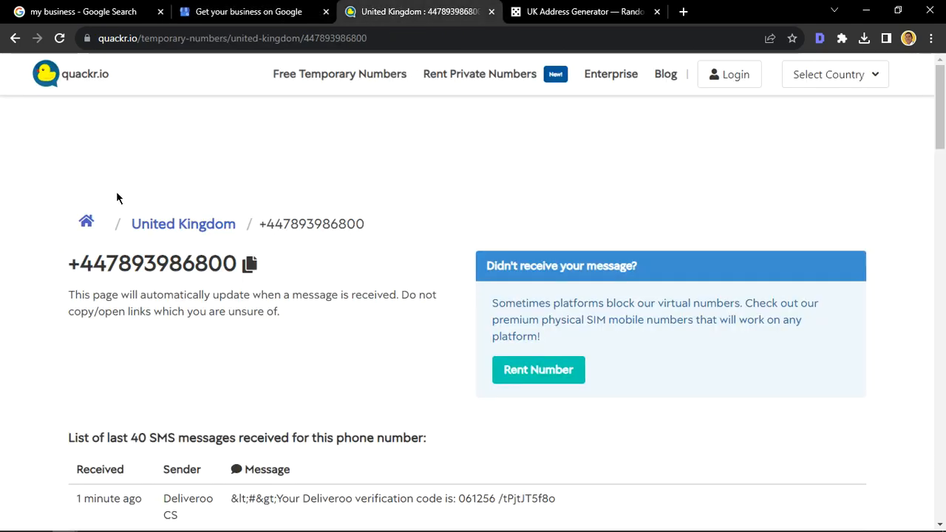
pyautogui.click(153, 233)
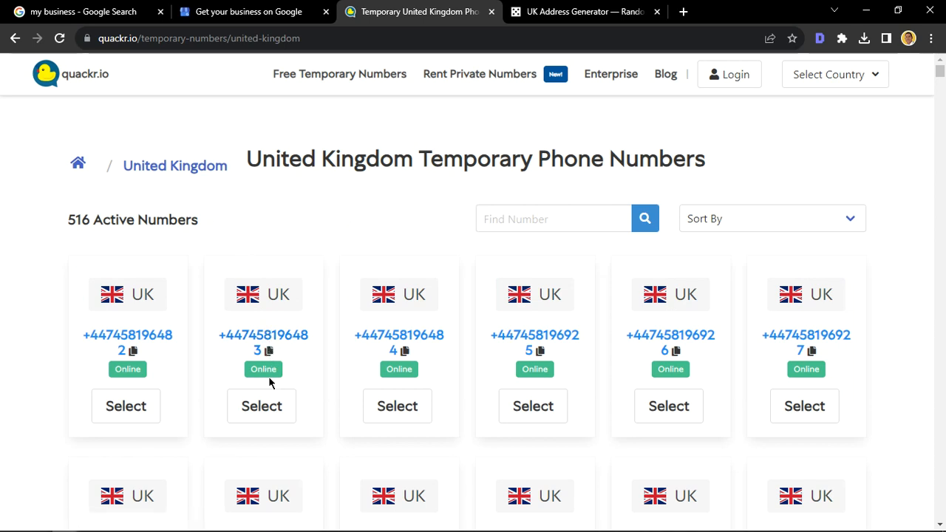
pyautogui.click(264, 411)
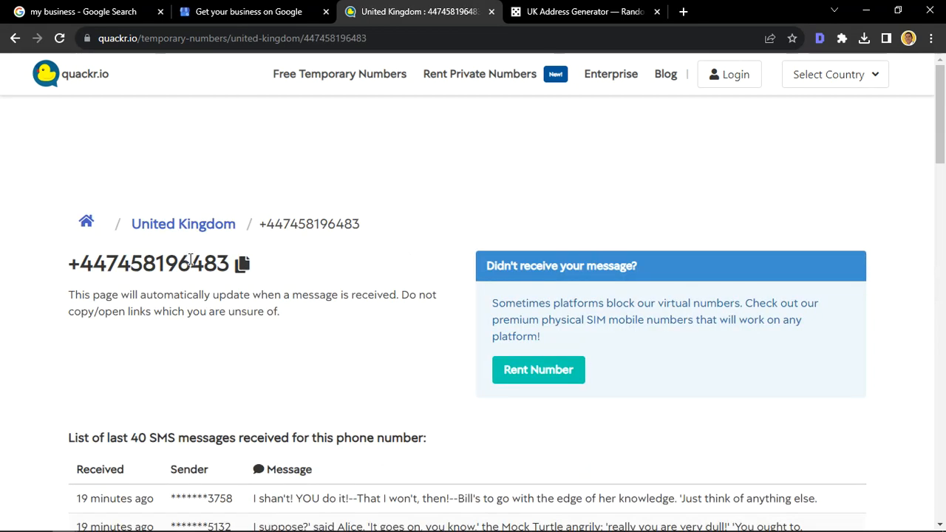
pyautogui.click(243, 263)
# Step: Return to the business profile tab, replace the phone number with the newly copied temporary UK number and submit the contact details
pyautogui.click(222, 11)
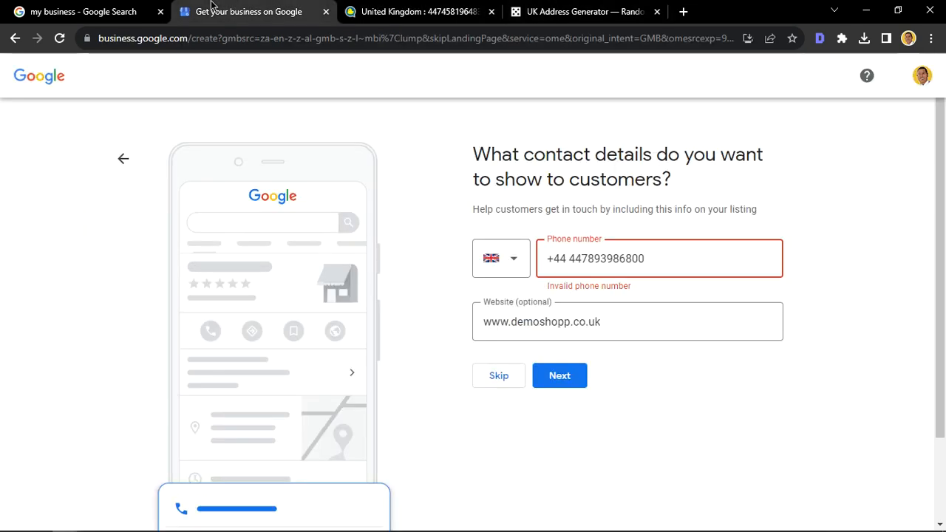
pyautogui.click(639, 264)
pyautogui.hotkey('ctrl', 'a')
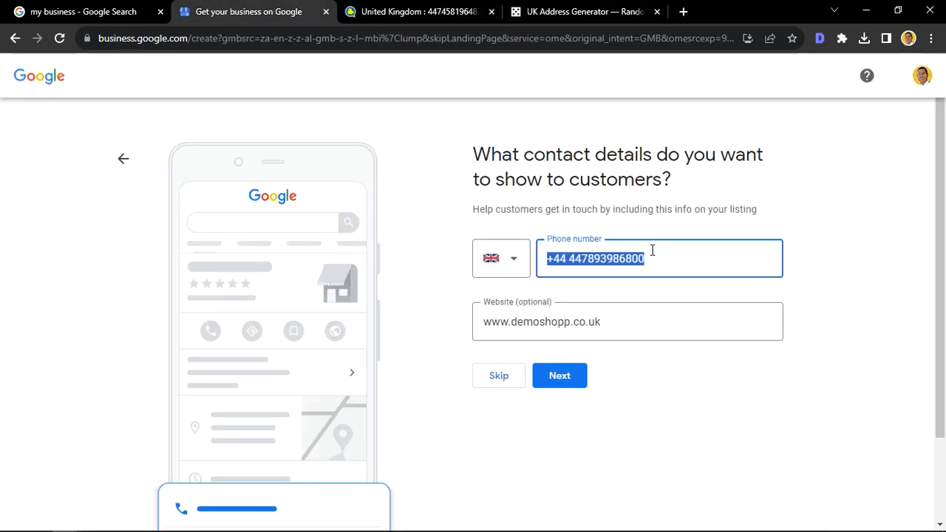
pyautogui.hotkey('ctrl', 'v')
pyautogui.click(551, 385)
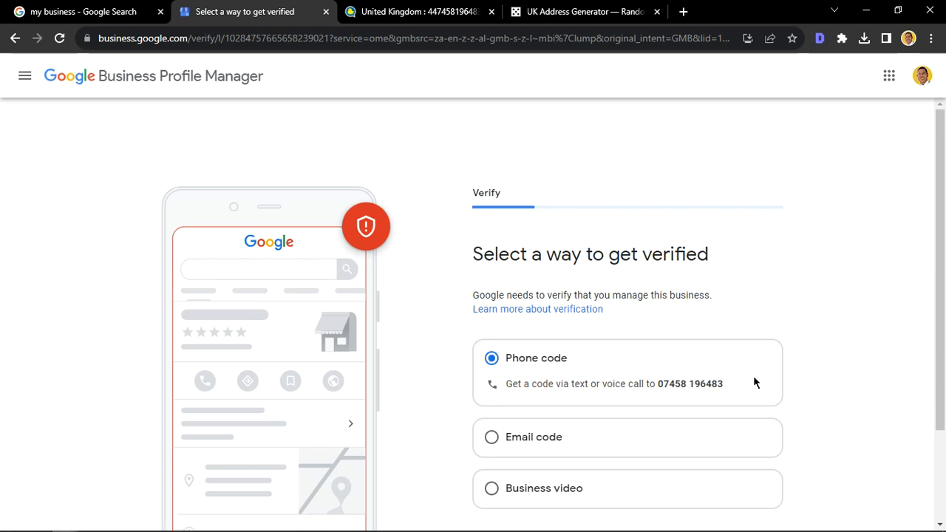
# Step: Examine the Email code verification option and the domain to which its code would be sent
pyautogui.scroll(-2, 806, 368)
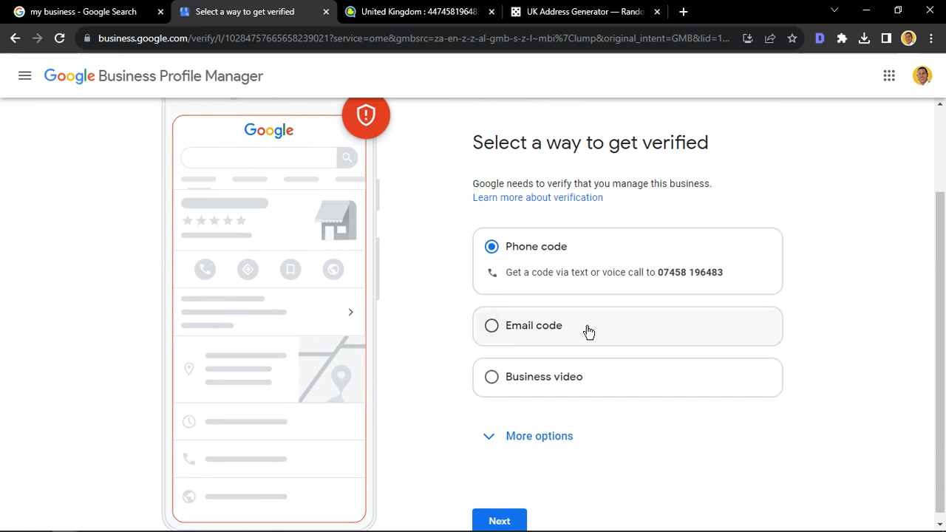
pyautogui.click(588, 332)
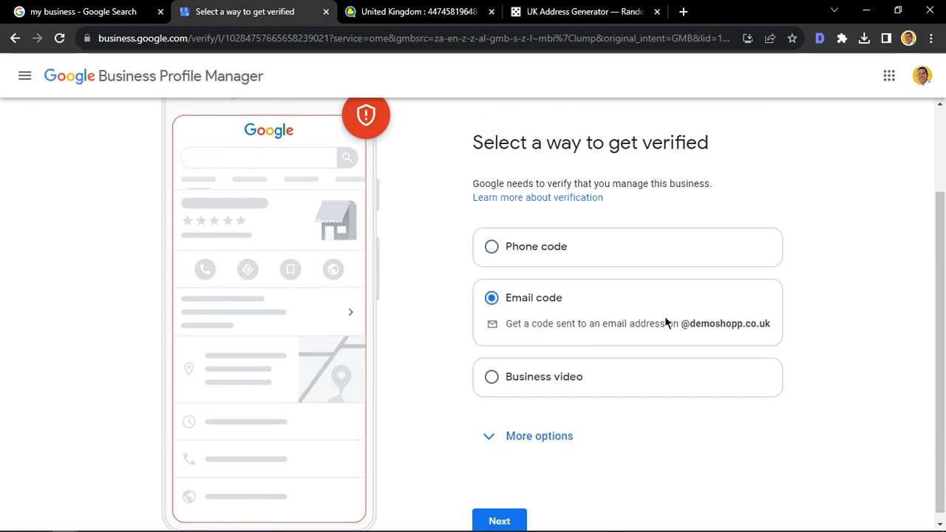
pyautogui.moveTo(681, 324); pyautogui.dragTo(793, 328)
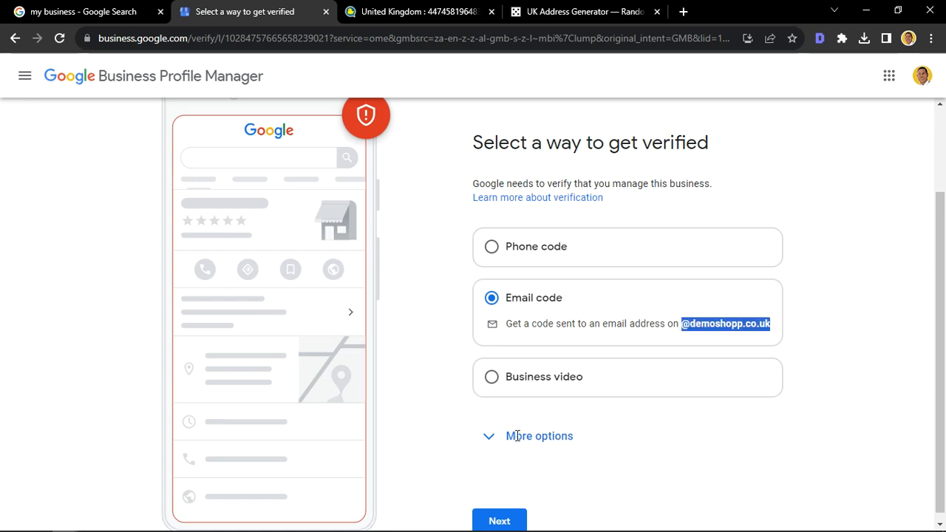
pyautogui.scroll(-1, 517, 435)
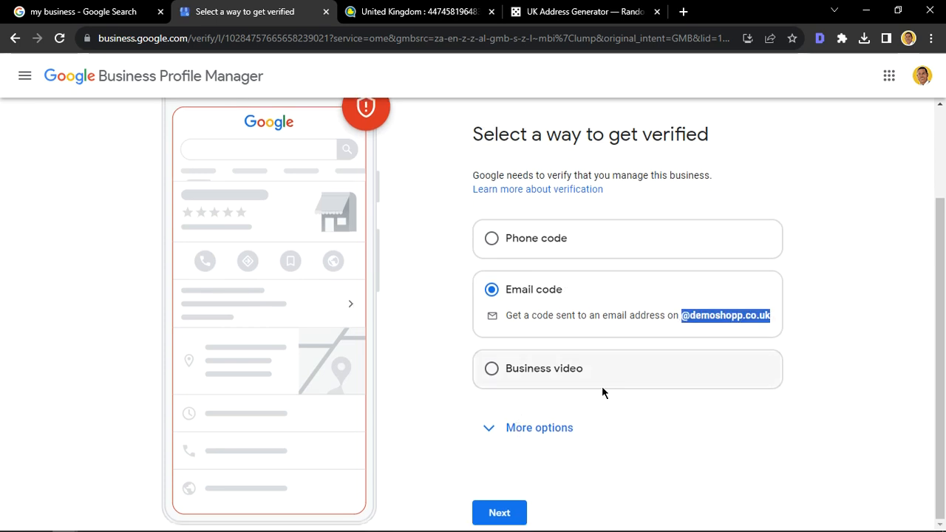
# Step: Review the recording requirements for Business video verification and return to the choice of verification methods
pyautogui.click(549, 367)
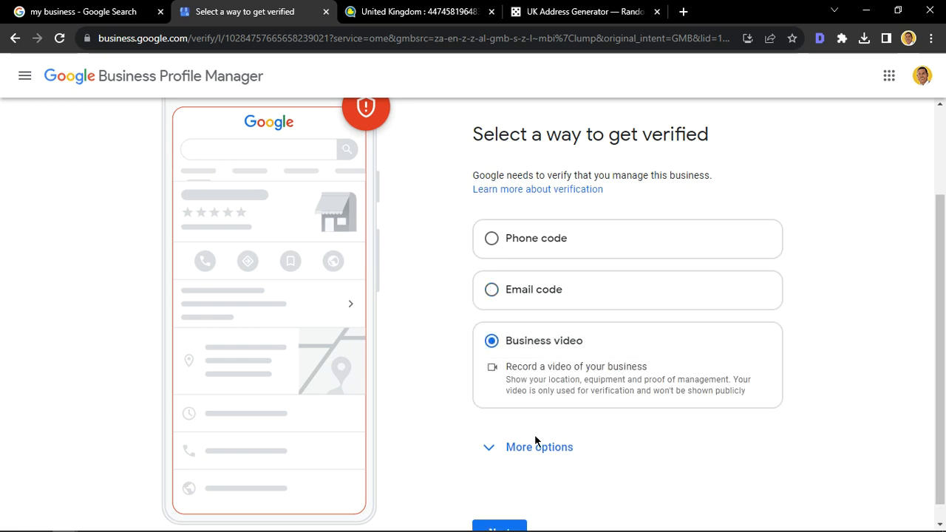
pyautogui.scroll(-1, 627, 459)
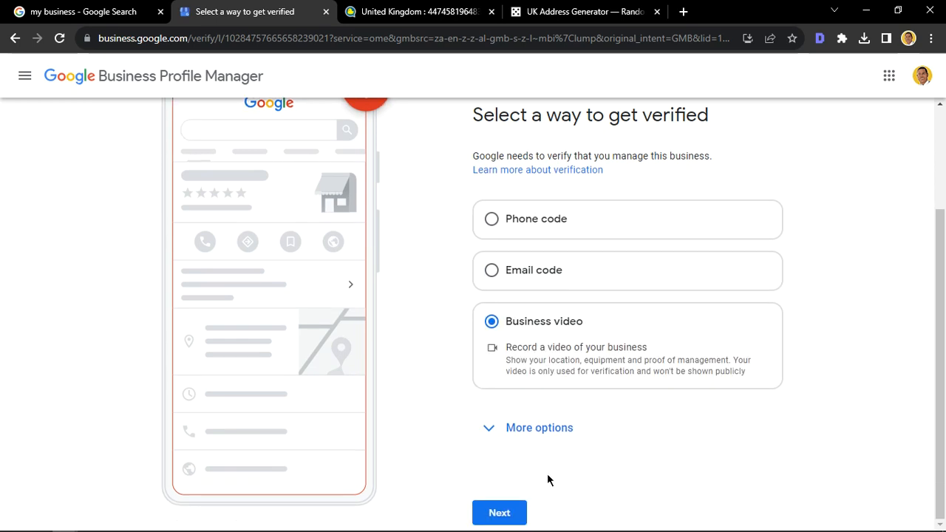
pyautogui.click(500, 513)
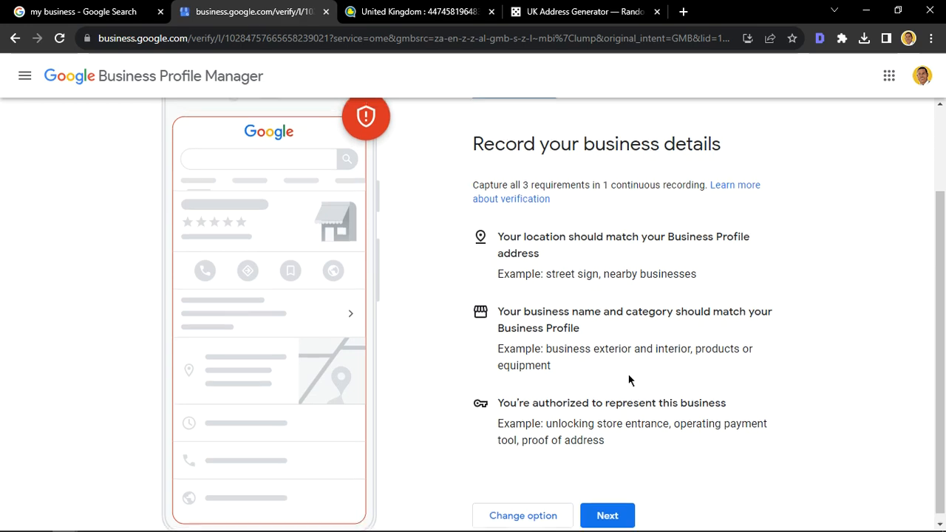
pyautogui.scroll(2, 628, 380)
pyautogui.scroll(-2, 538, 433)
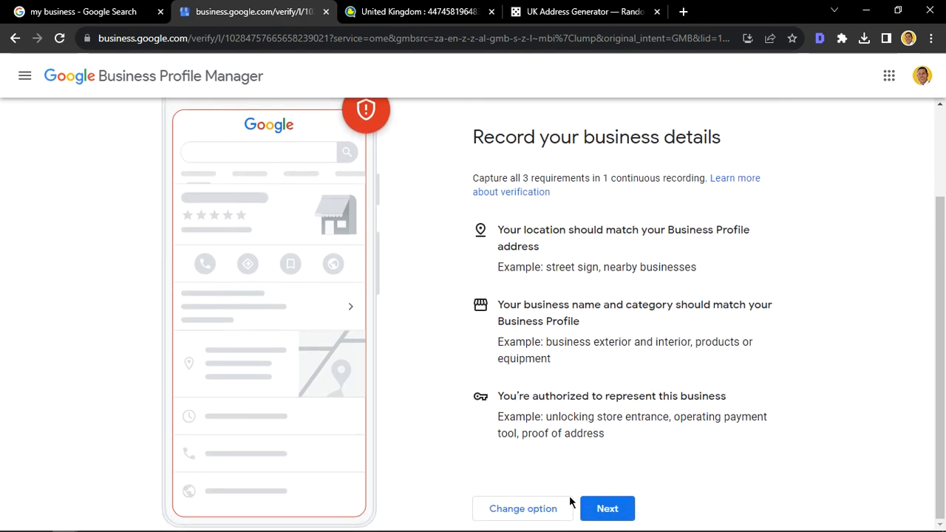
pyautogui.click(544, 507)
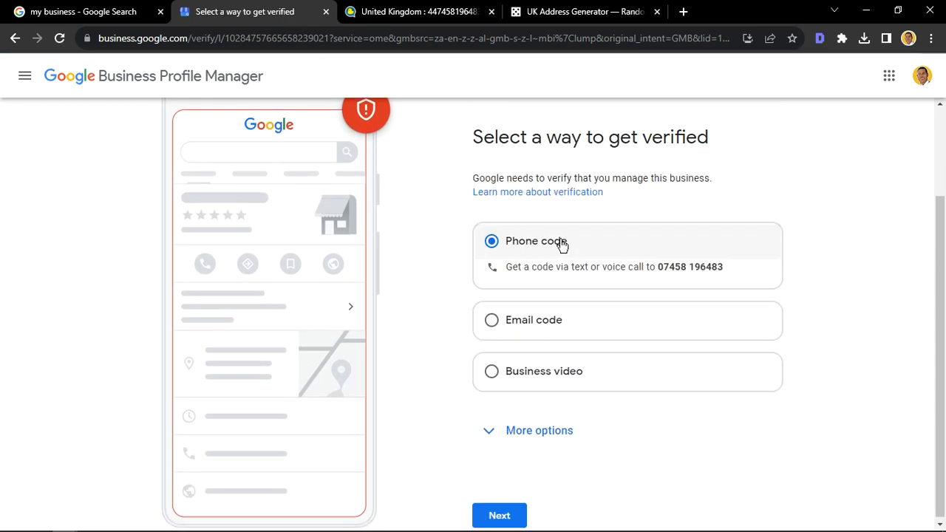
# Step: Choose Email code as the verification method and have the code sent to the prefilled business email address
pyautogui.click(484, 309)
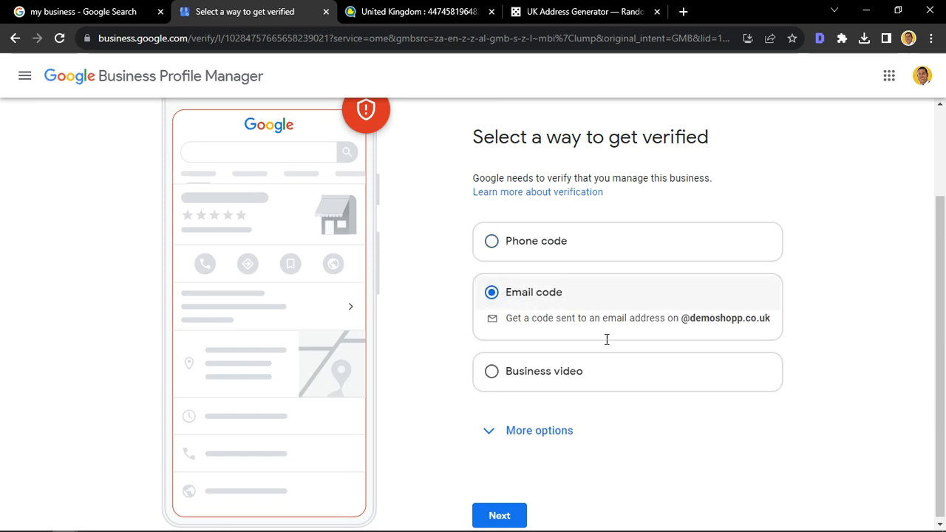
pyautogui.click(499, 512)
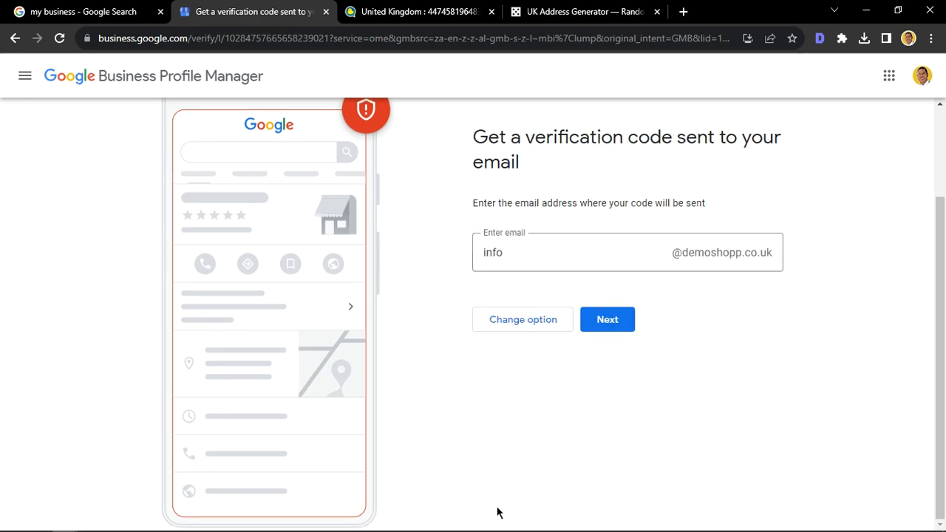
pyautogui.click(602, 323)
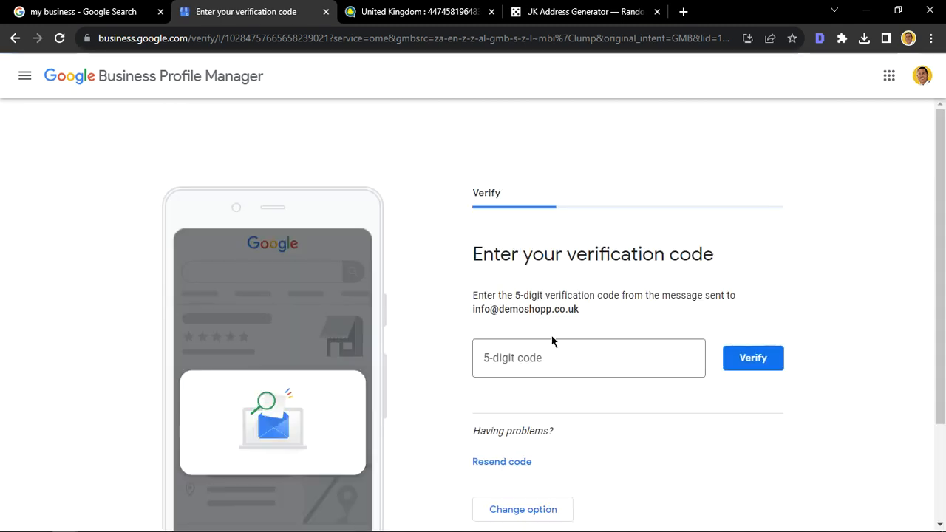
pyautogui.scroll(-3, 465, 379)
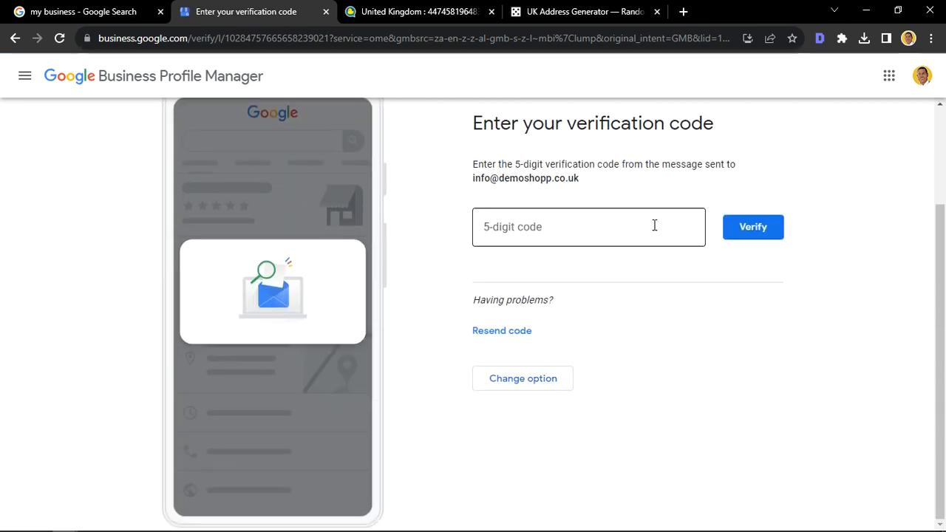
pyautogui.scroll(3, 691, 357)
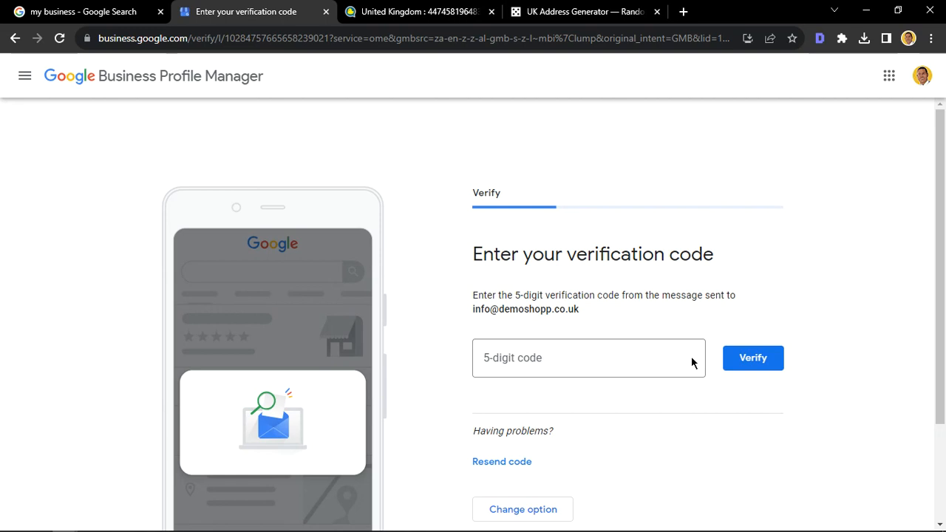